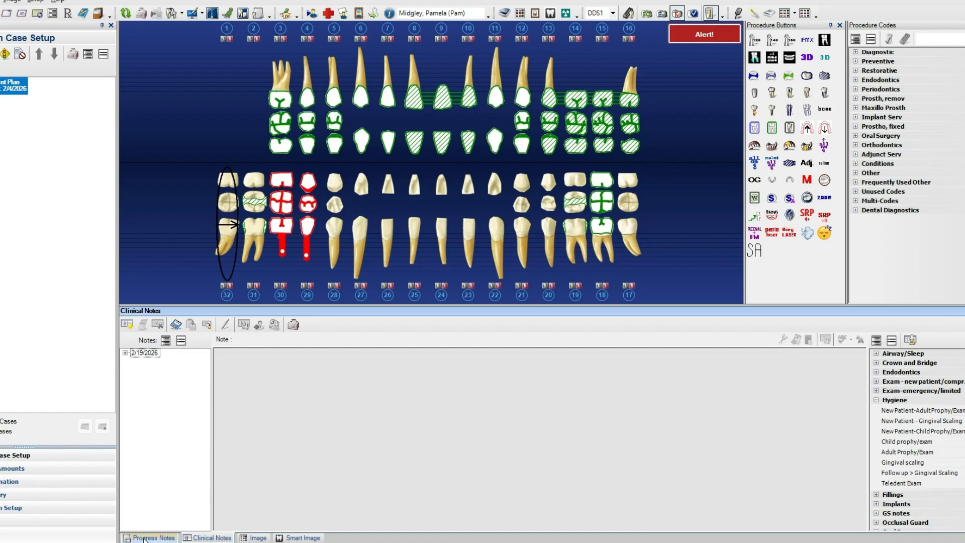
Open the patient's progress notes and look through the procedures and conditions dated 02/04/2026 and 02/19/2026
{"action": "left_click", "coordinate": [151, 538]}
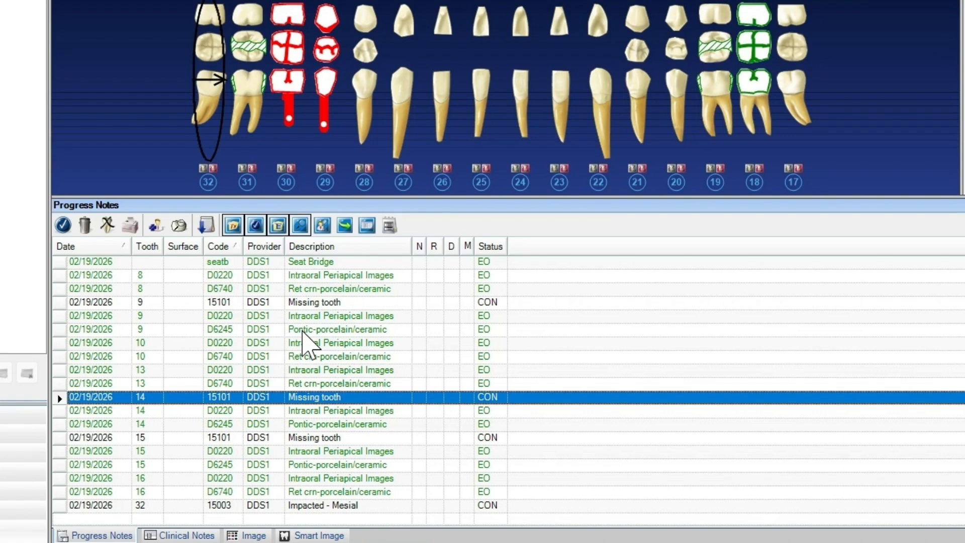
{"action": "scroll", "coordinate": [297, 358], "scroll_direction": "up", "scroll_amount": 6}
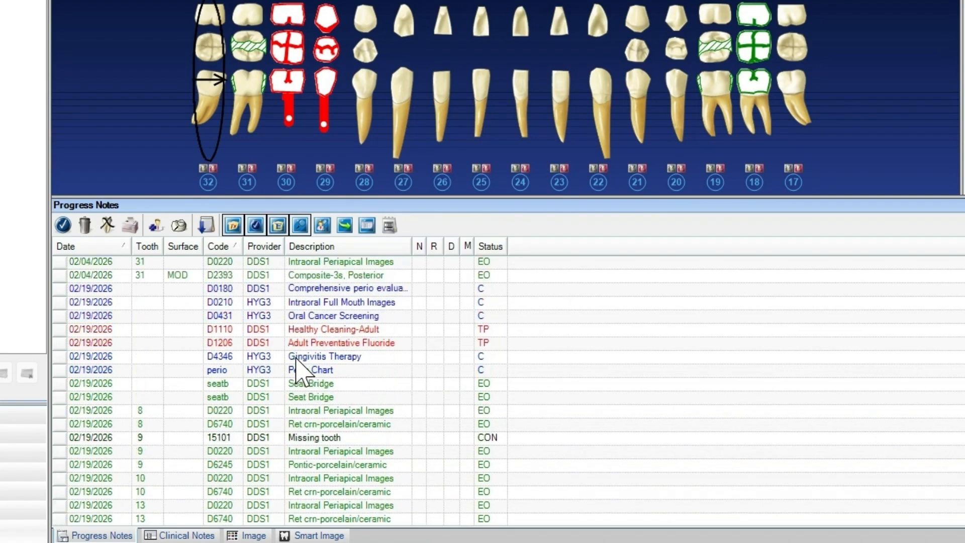
{"action": "scroll", "coordinate": [297, 358], "scroll_direction": "up", "scroll_amount": 4}
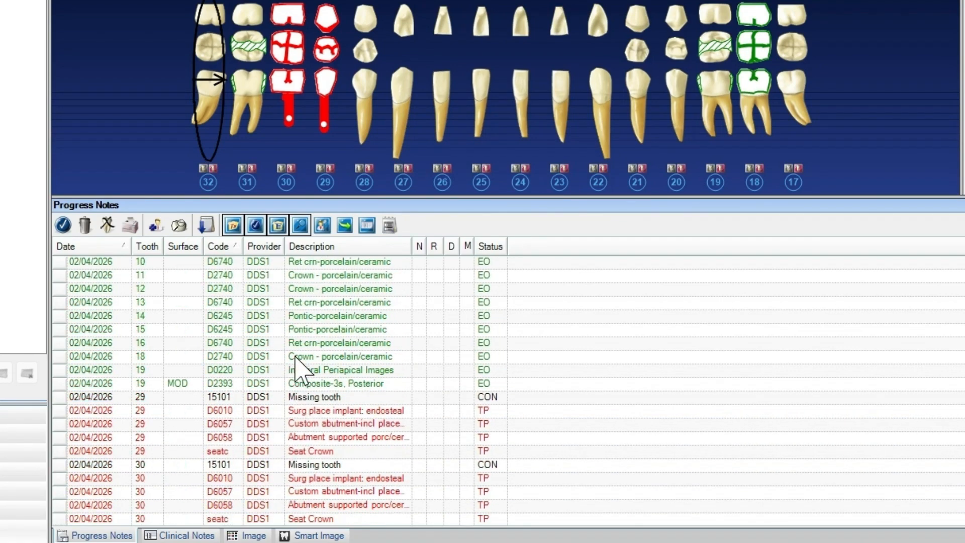
{"action": "scroll", "coordinate": [297, 358], "scroll_direction": "down", "scroll_amount": 8}
{"action": "scroll", "coordinate": [297, 358], "scroll_direction": "down", "scroll_amount": 3}
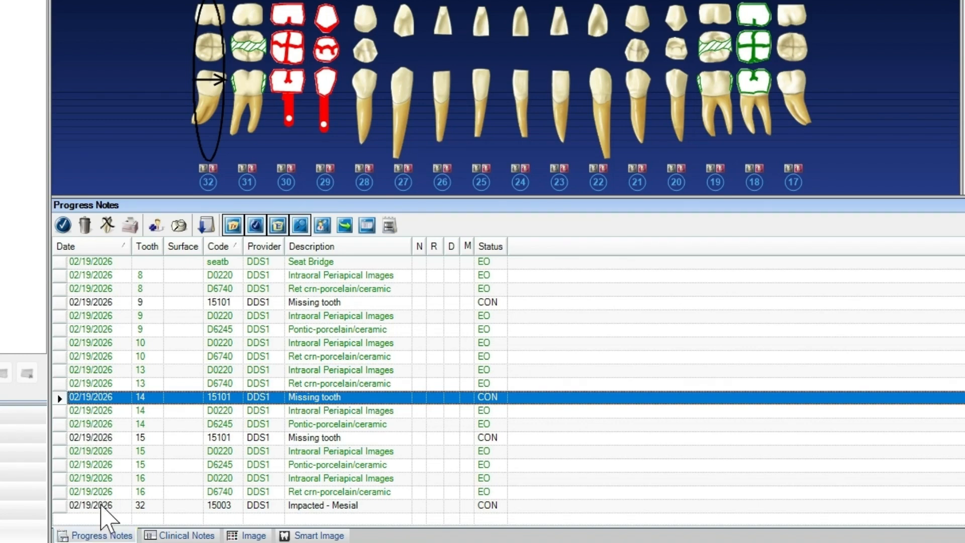
{"action": "scroll", "coordinate": [102, 498], "scroll_direction": "up", "scroll_amount": 6}
{"action": "scroll", "coordinate": [106, 402], "scroll_direction": "up", "scroll_amount": 7}
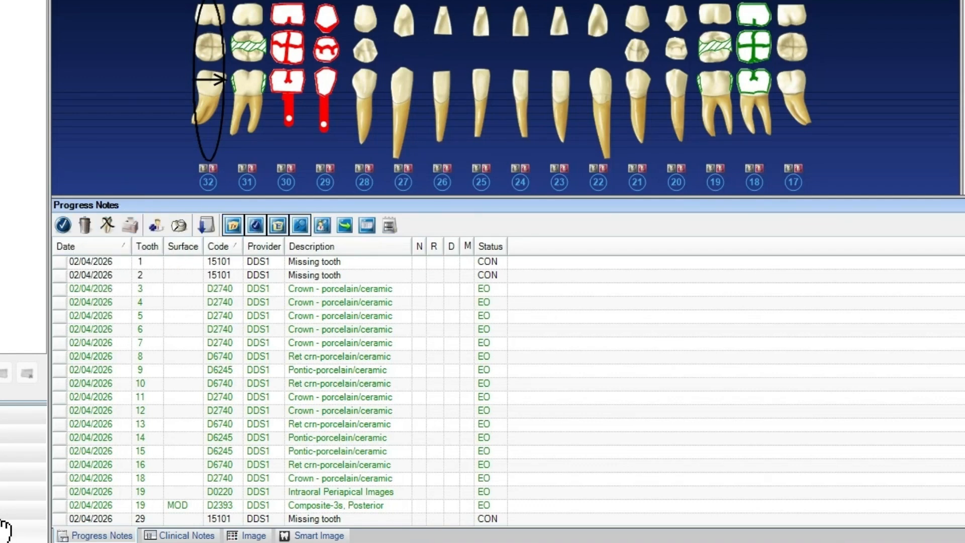
{"action": "scroll", "coordinate": [101, 452], "scroll_direction": "down", "scroll_amount": 4}
{"action": "scroll", "coordinate": [143, 445], "scroll_direction": "down", "scroll_amount": 5}
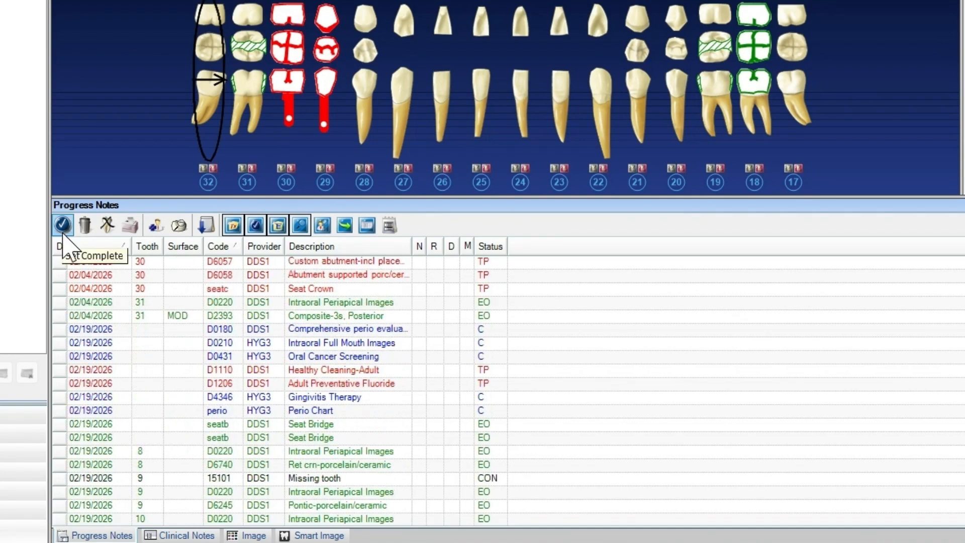
Invalidate the Missing tooth condition (15101) recorded for tooth 9 on 02/19/2026
{"action": "left_click", "coordinate": [224, 384]}
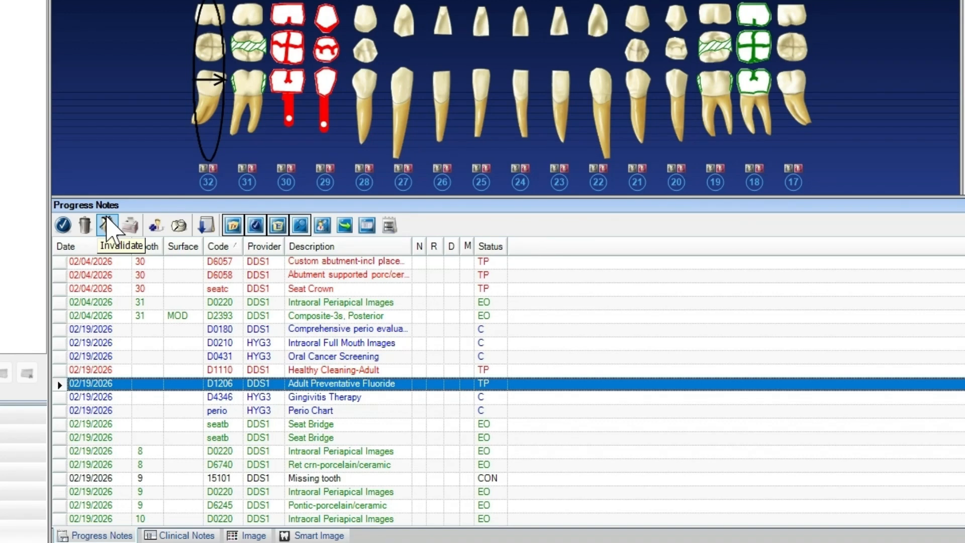
{"action": "left_click", "coordinate": [108, 227]}
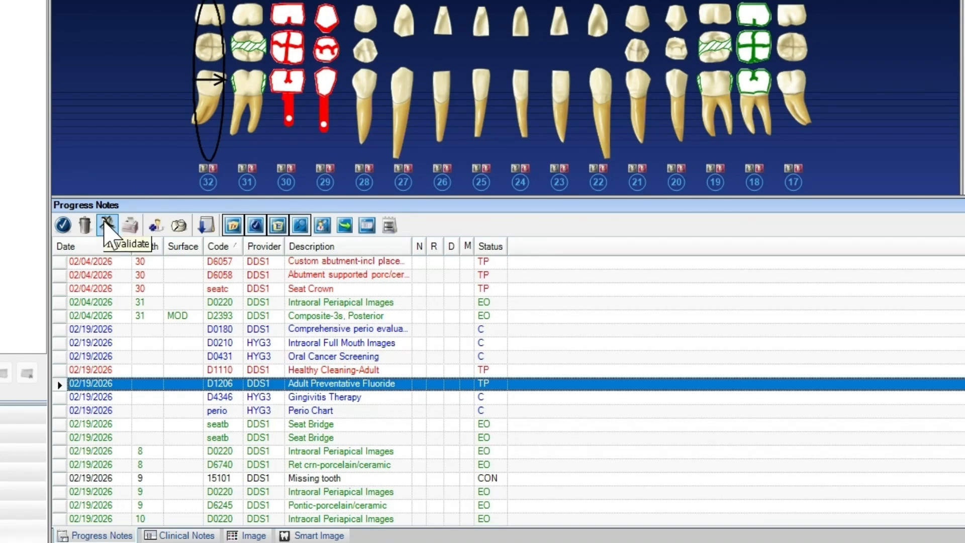
{"action": "left_click", "coordinate": [302, 479]}
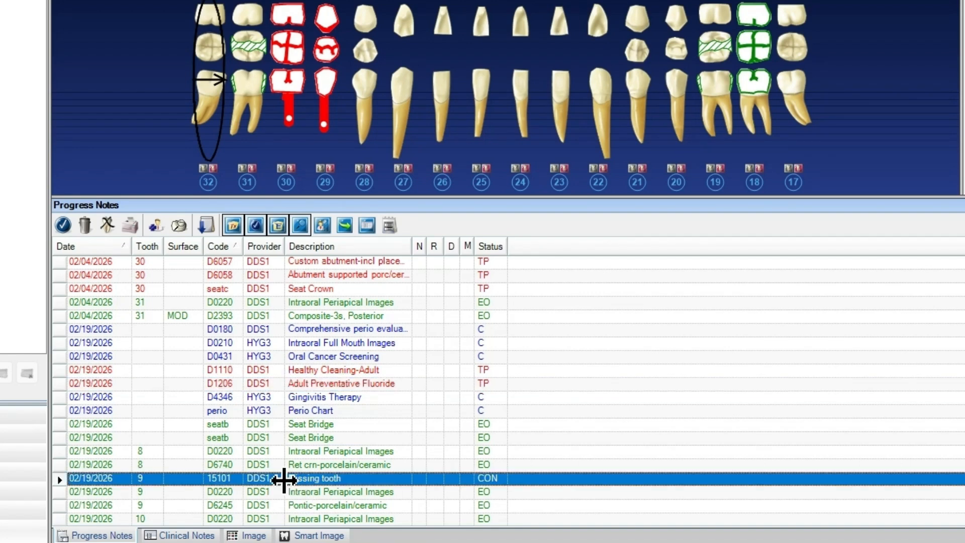
{"action": "left_click", "coordinate": [107, 227]}
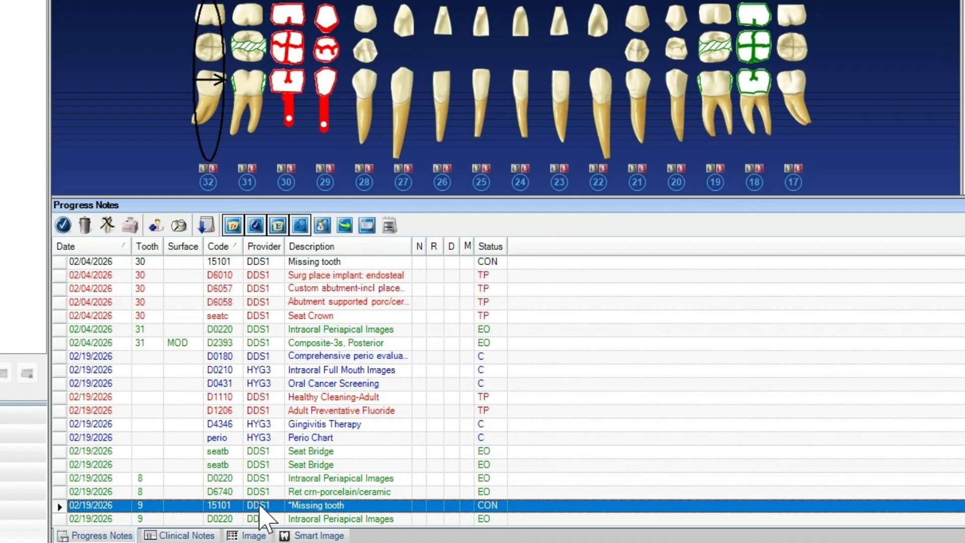
{"action": "double_click", "coordinate": [302, 505]}
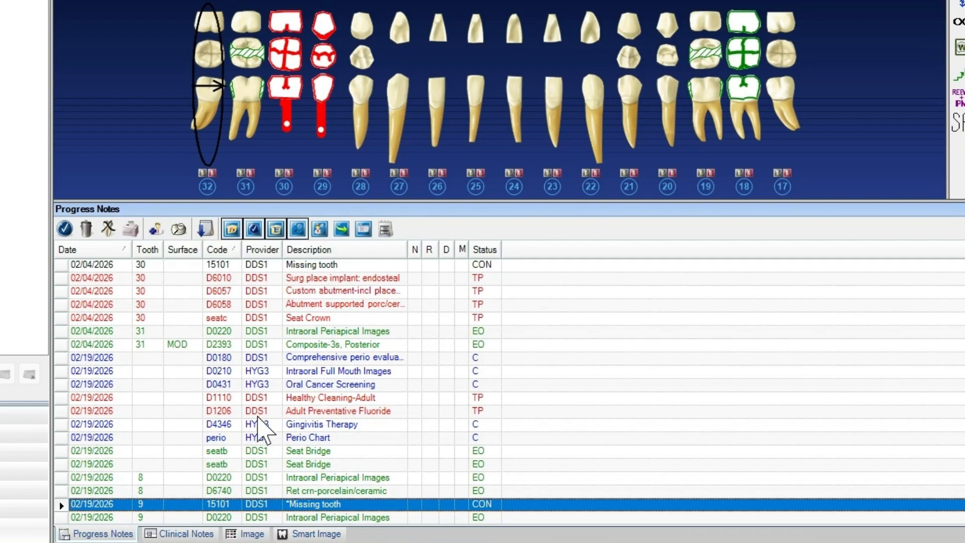
Change the provider of the treatment-planned Healthy Cleaning-Adult procedure (D1110) to HYG3
{"action": "left_click", "coordinate": [297, 398]}
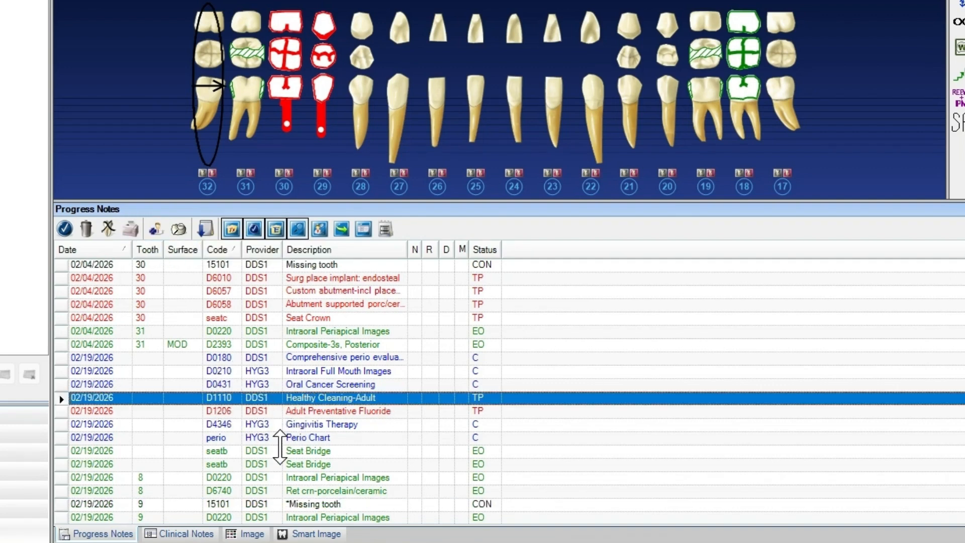
{"action": "left_click", "coordinate": [156, 229]}
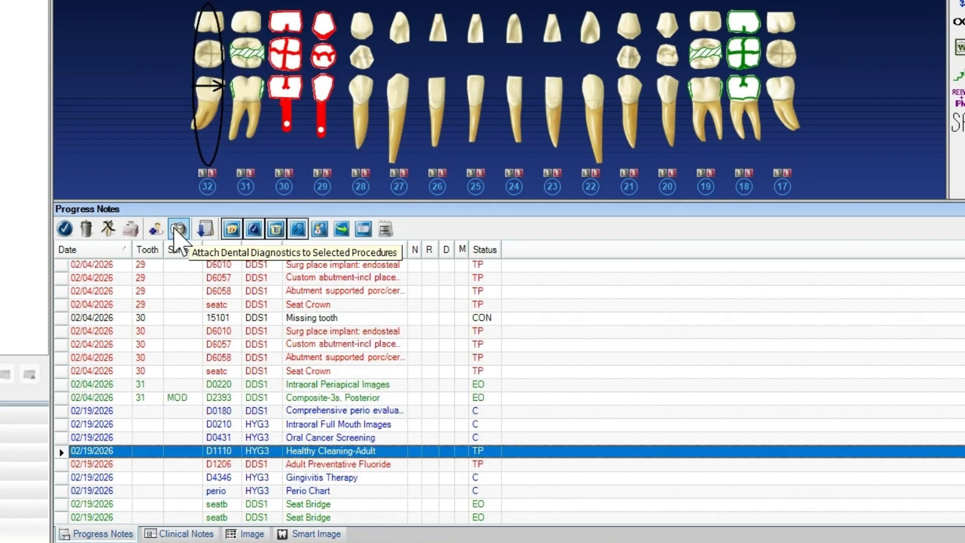
Try adding the ICD-10-CM diagnostic codes A23.9 and A49.1 to the Healthy Cleaning-Adult procedure, and close the code selection without saving
{"action": "left_click", "coordinate": [178, 229]}
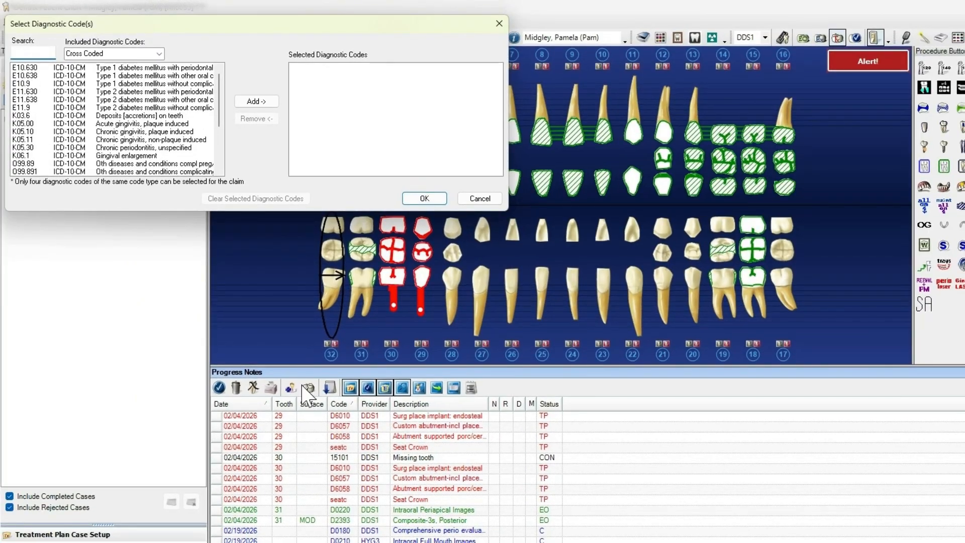
{"action": "left_click", "coordinate": [160, 56]}
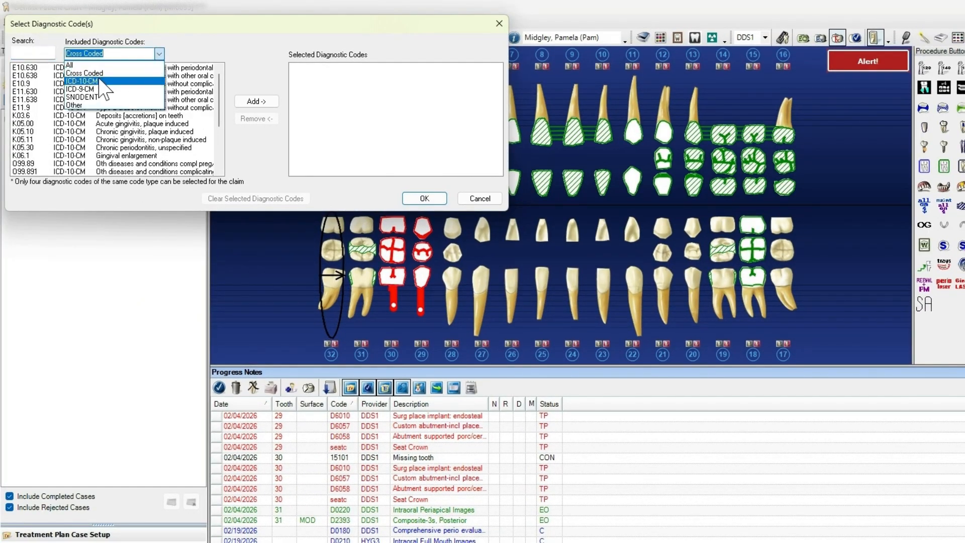
{"action": "left_click", "coordinate": [65, 88]}
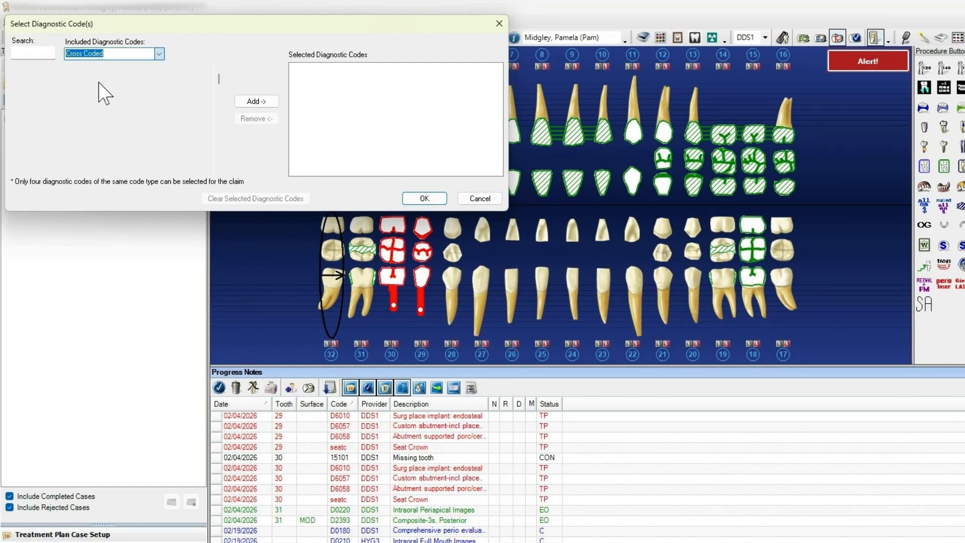
{"action": "left_click", "coordinate": [159, 58]}
{"action": "left_click", "coordinate": [145, 80]}
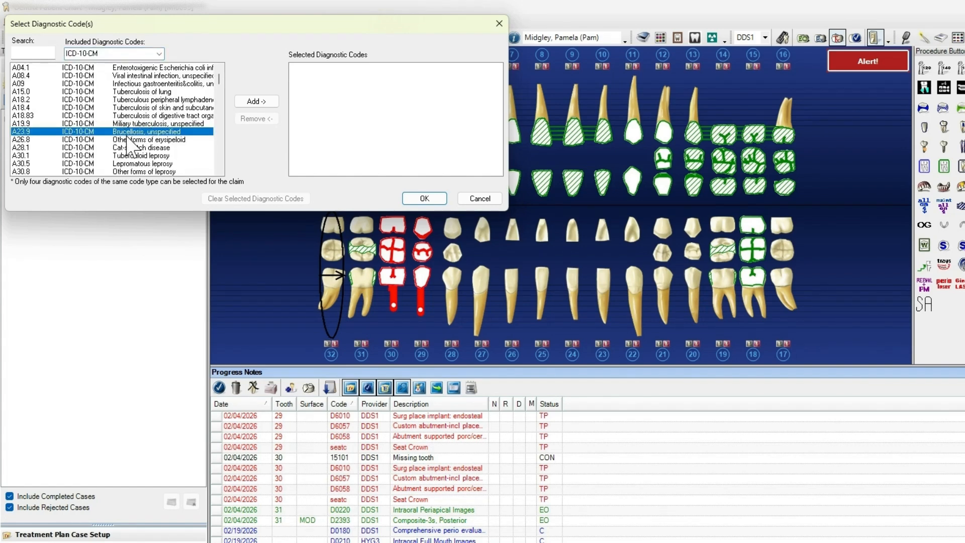
{"action": "scroll", "coordinate": [128, 136], "scroll_direction": "down", "scroll_amount": 10}
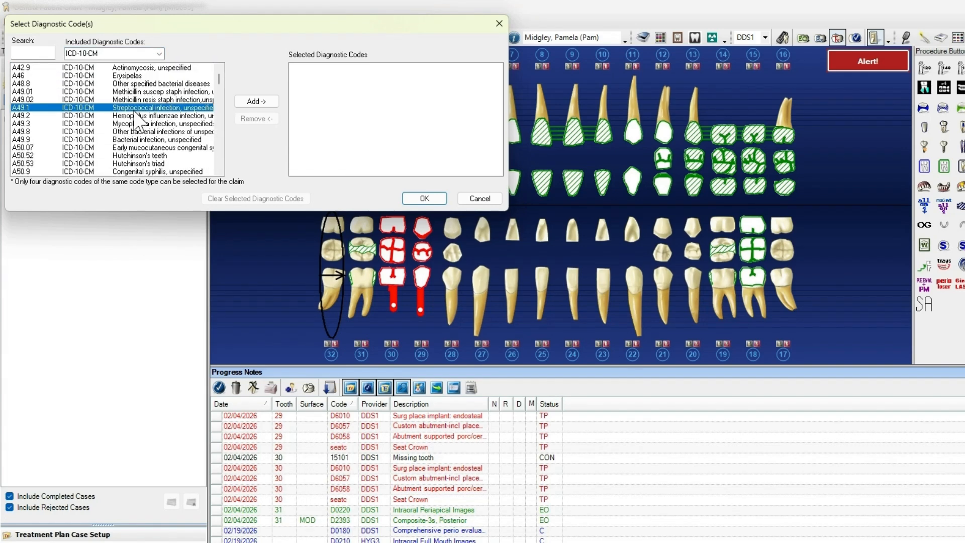
{"action": "left_click", "coordinate": [256, 102]}
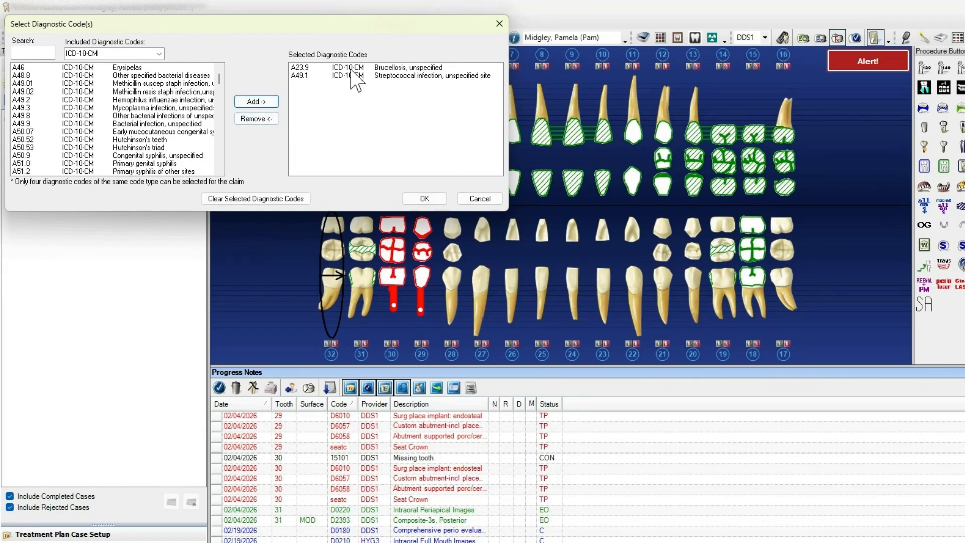
{"action": "left_click", "coordinate": [499, 24]}
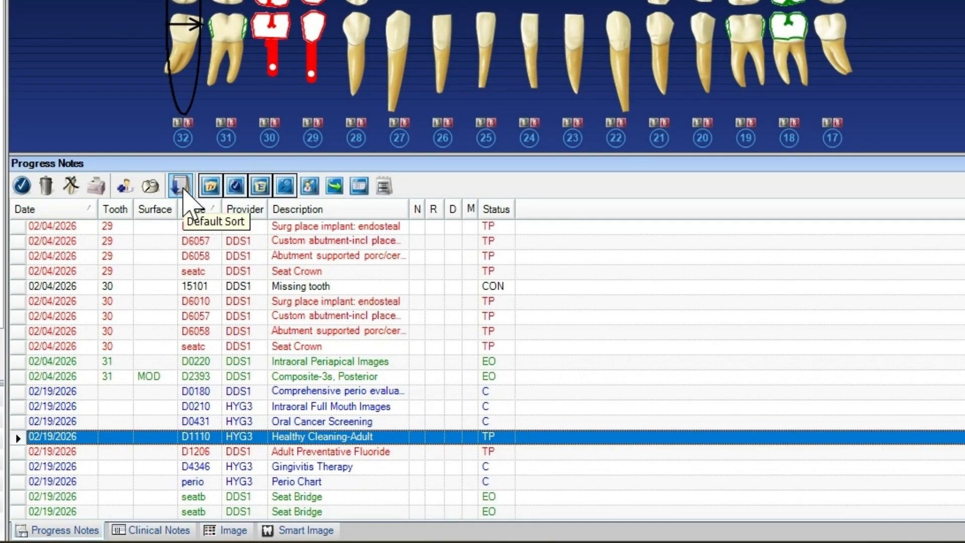
Apply the default sort to the progress notes and look through the entries by date
{"action": "left_click", "coordinate": [182, 187]}
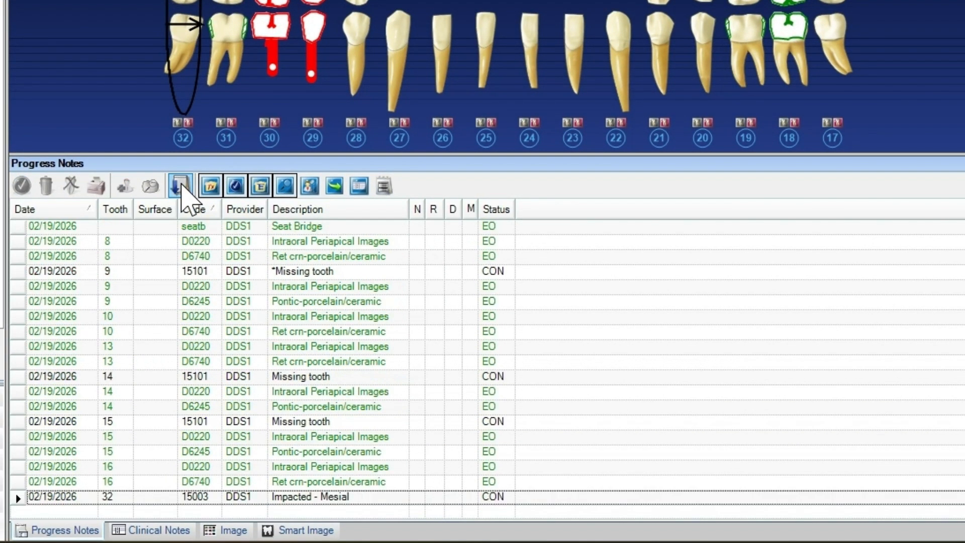
{"action": "scroll", "coordinate": [46, 420], "scroll_direction": "up", "scroll_amount": 3}
{"action": "scroll", "coordinate": [116, 412], "scroll_direction": "down", "scroll_amount": 1}
{"action": "scroll", "coordinate": [65, 341], "scroll_direction": "up", "scroll_amount": 6}
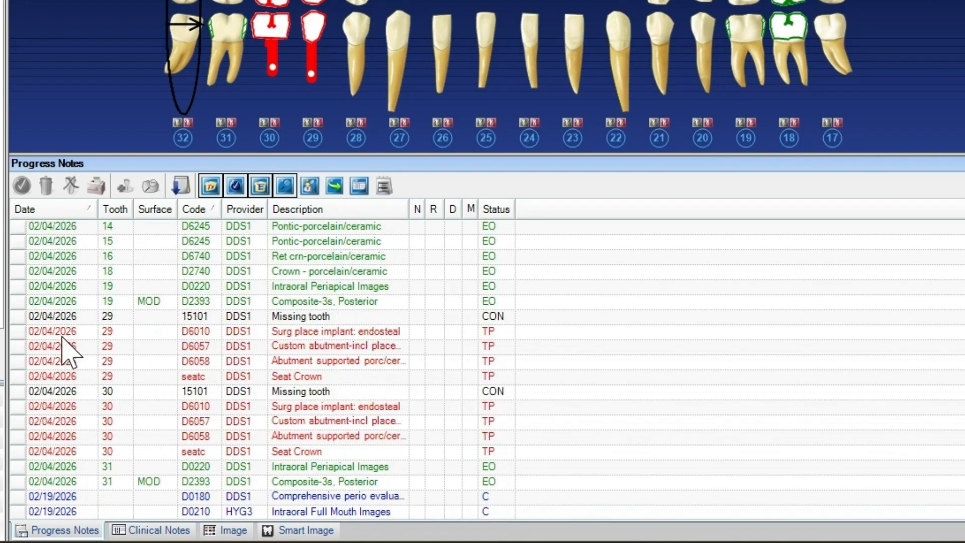
{"action": "scroll", "coordinate": [58, 270], "scroll_direction": "up", "scroll_amount": 5}
{"action": "scroll", "coordinate": [59, 284], "scroll_direction": "down", "scroll_amount": 15}
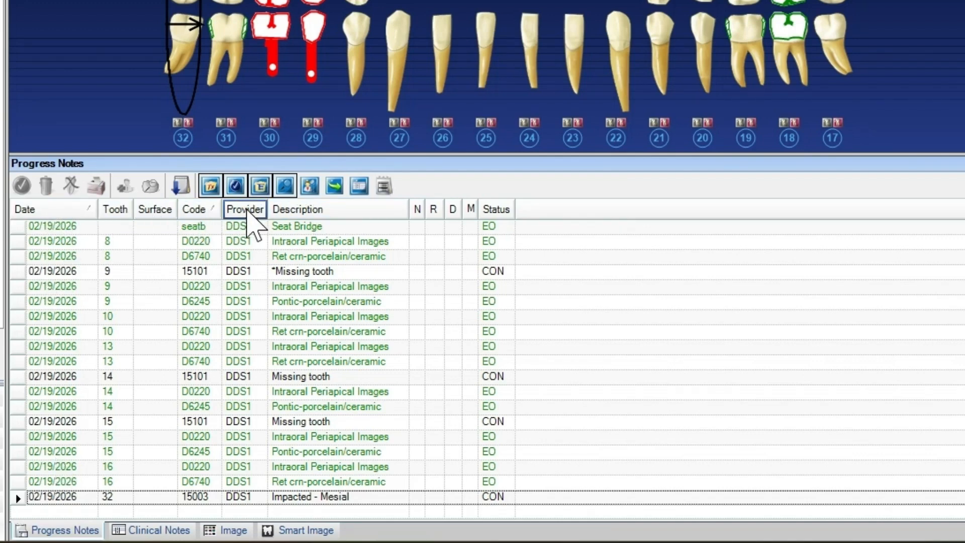
Sort the progress notes by status and by description, looking through the entries in each order
{"action": "left_click", "coordinate": [502, 212]}
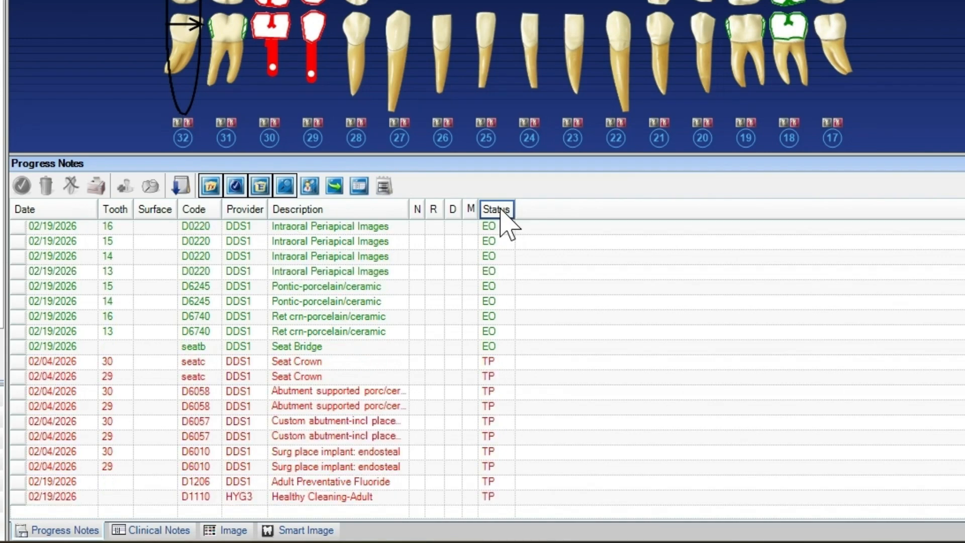
{"action": "scroll", "coordinate": [490, 332], "scroll_direction": "up", "scroll_amount": 10}
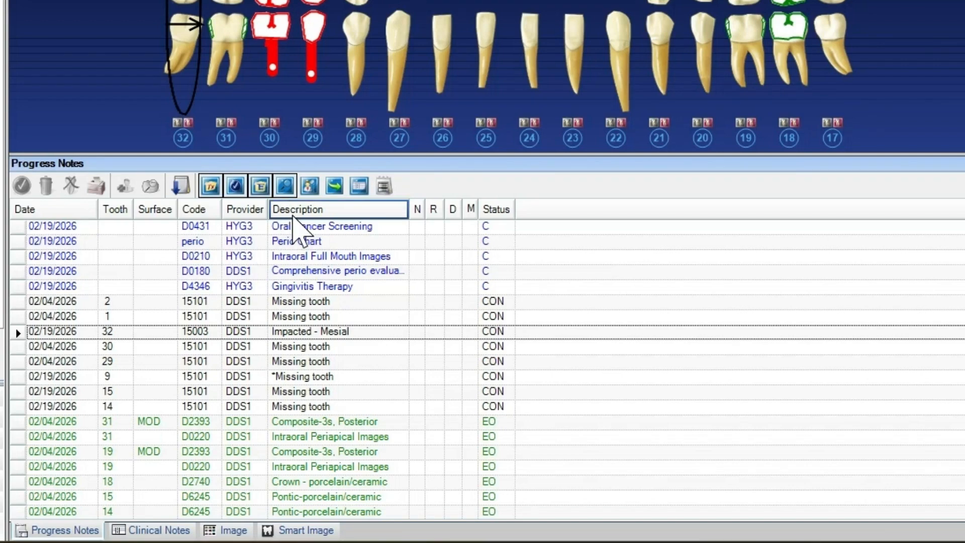
{"action": "left_click", "coordinate": [292, 213]}
{"action": "scroll", "coordinate": [302, 242], "scroll_direction": "down", "scroll_amount": 2}
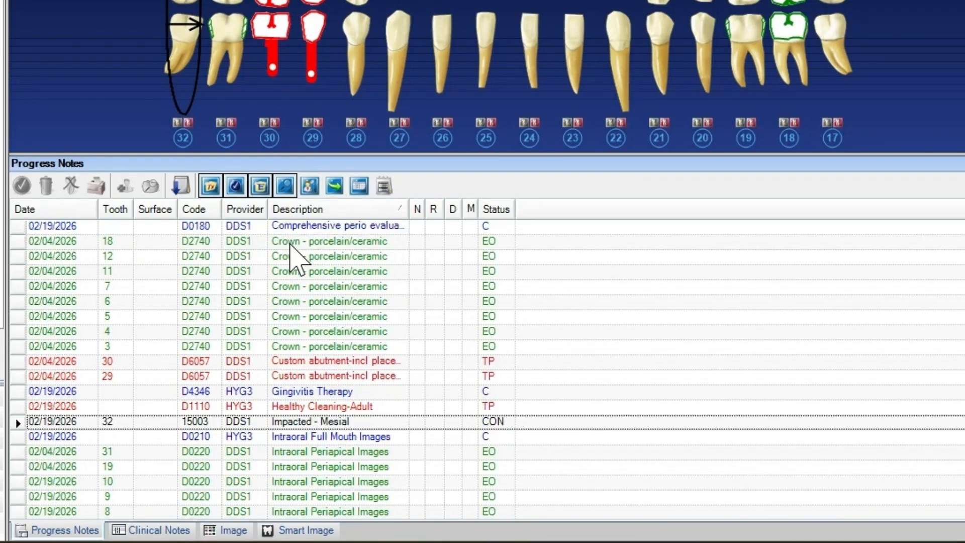
{"action": "scroll", "coordinate": [289, 335], "scroll_direction": "down", "scroll_amount": 3}
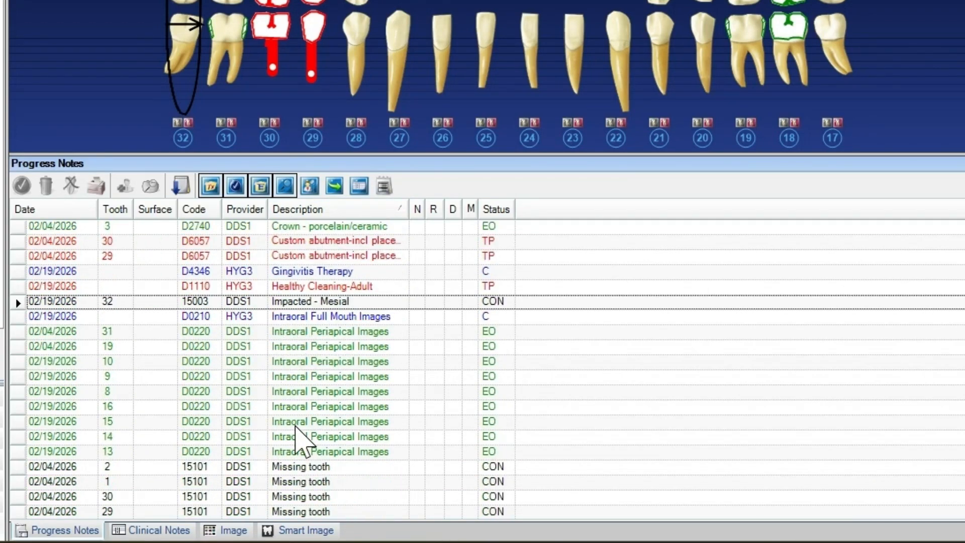
{"action": "scroll", "coordinate": [299, 432], "scroll_direction": "down", "scroll_amount": 5}
{"action": "scroll", "coordinate": [290, 367], "scroll_direction": "down", "scroll_amount": 3}
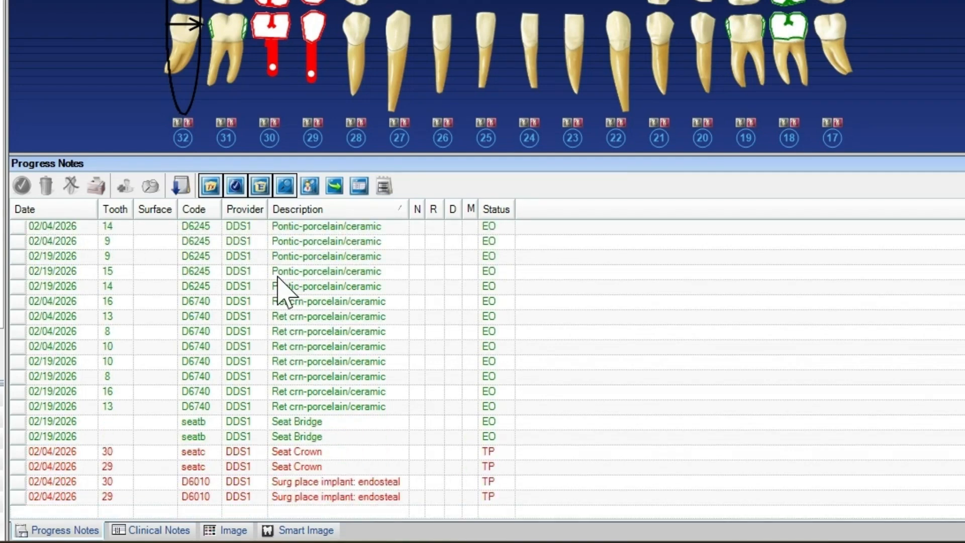
Re-sort the progress notes by provider, code, date and tooth in turn
{"action": "left_click", "coordinate": [254, 210]}
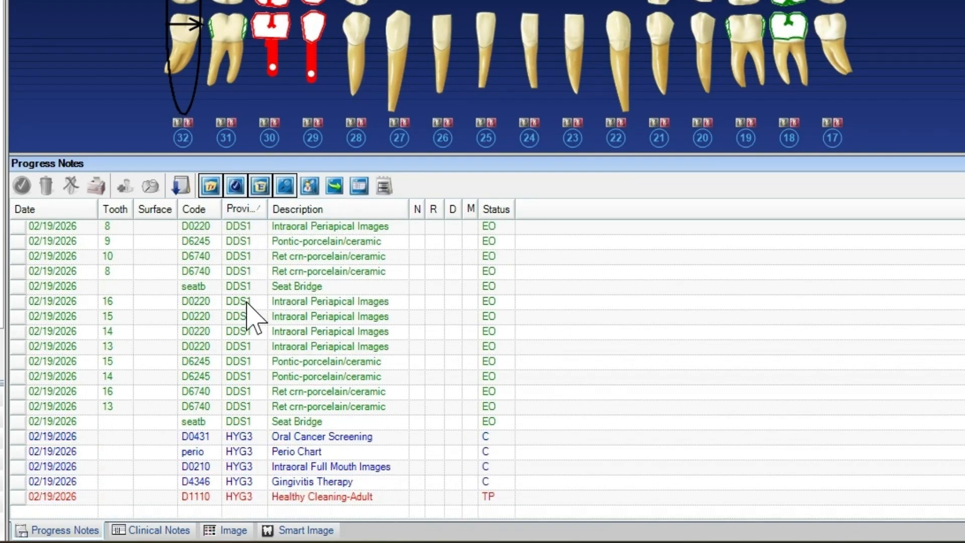
{"action": "scroll", "coordinate": [254, 312], "scroll_direction": "up", "scroll_amount": 4}
{"action": "left_click", "coordinate": [188, 215]}
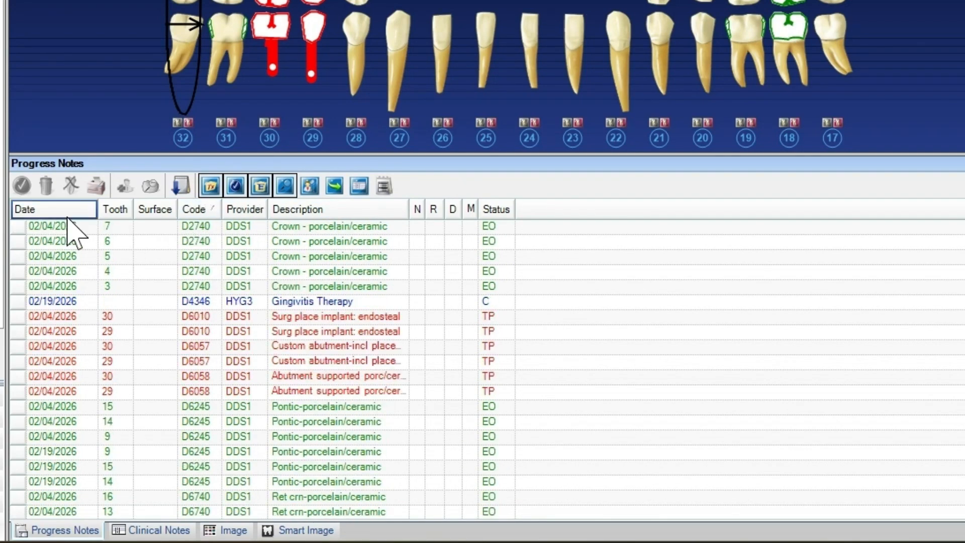
{"action": "left_click", "coordinate": [75, 210]}
{"action": "left_click", "coordinate": [115, 210]}
{"action": "scroll", "coordinate": [153, 326], "scroll_direction": "up", "scroll_amount": 3}
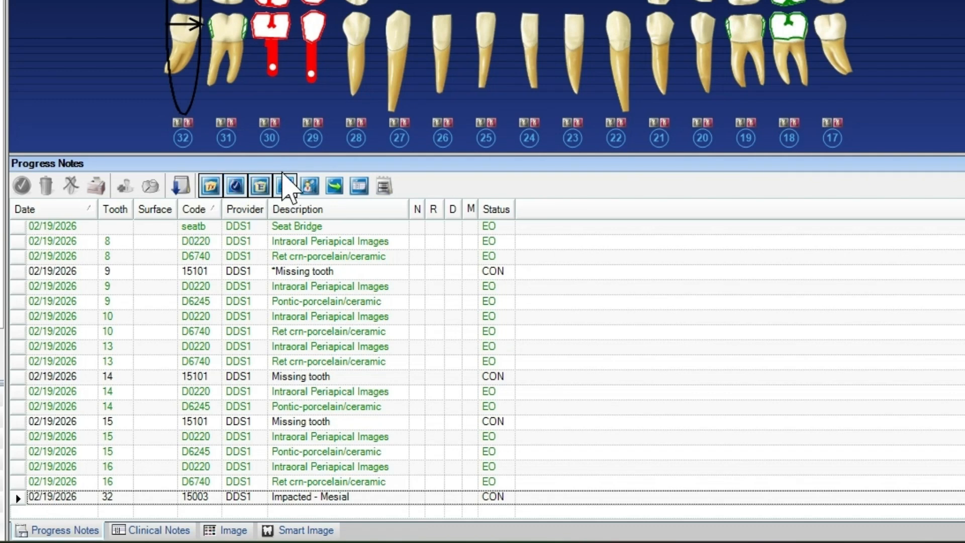
Include exam entries in the progress notes, and toggle the treatment-planned procedures off and back on
{"action": "left_click", "coordinate": [310, 184]}
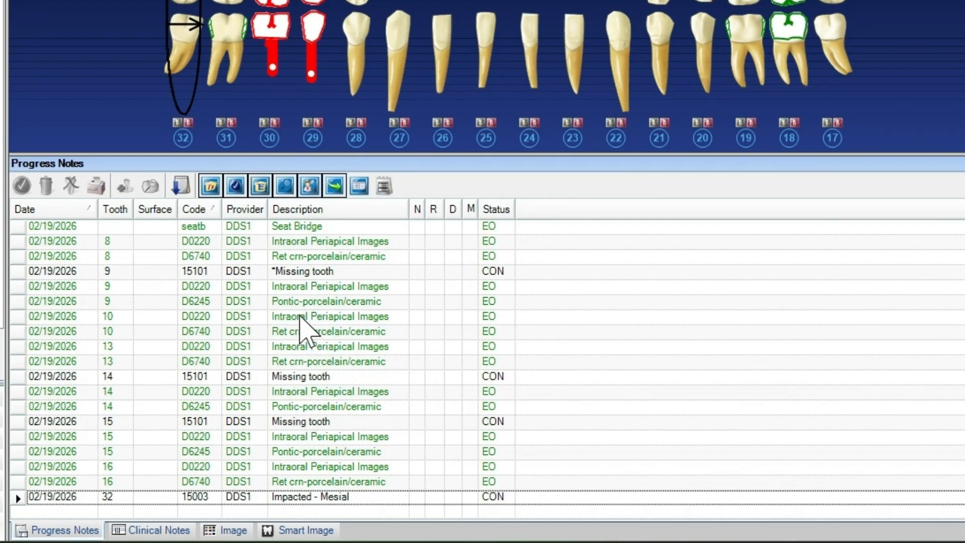
{"action": "left_click", "coordinate": [211, 187]}
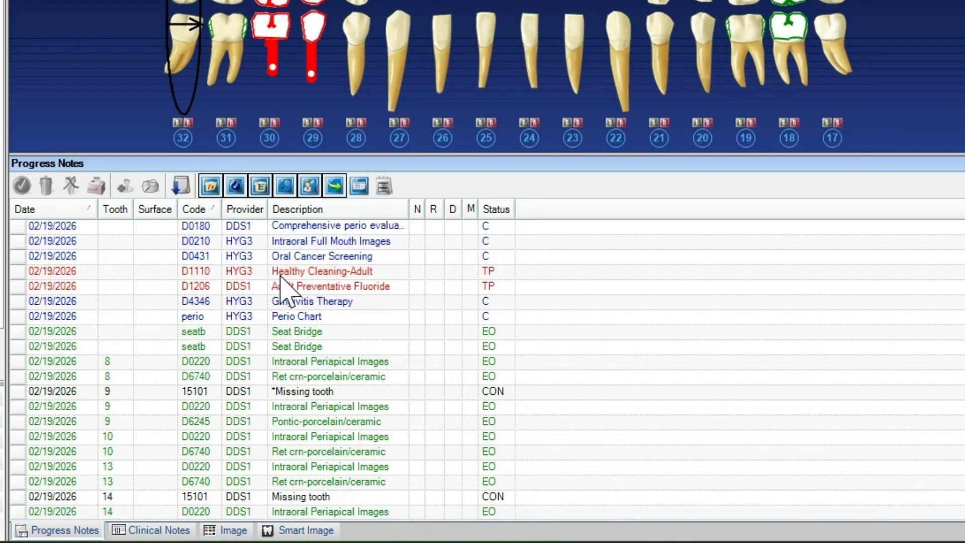
{"action": "left_click", "coordinate": [206, 187]}
{"action": "scroll", "coordinate": [254, 292], "scroll_direction": "up", "scroll_amount": 10}
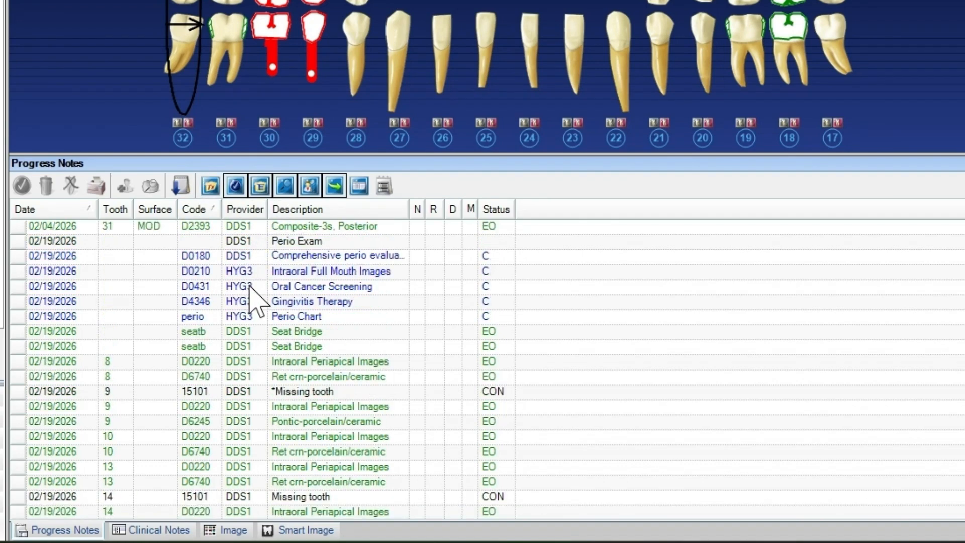
{"action": "scroll", "coordinate": [256, 302], "scroll_direction": "down", "scroll_amount": 10}
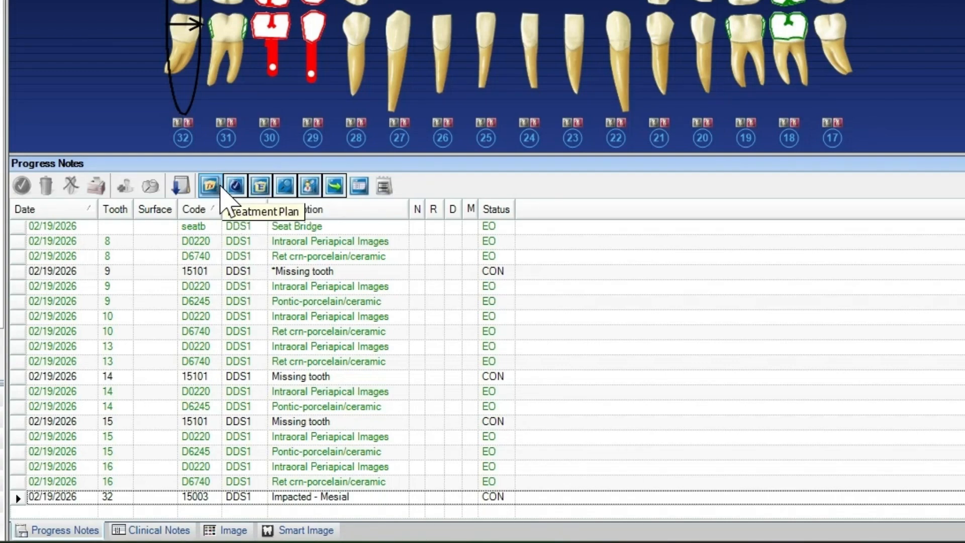
Look through the progress notes by date with the treatment-planned procedures included
{"action": "left_click", "coordinate": [212, 187]}
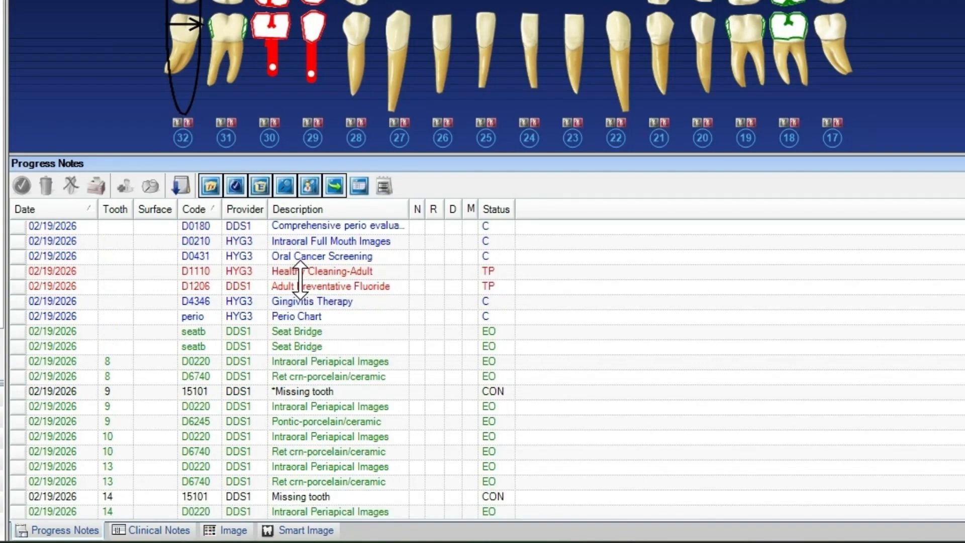
{"action": "scroll", "coordinate": [311, 327], "scroll_direction": "down", "scroll_amount": 1}
{"action": "scroll", "coordinate": [319, 392], "scroll_direction": "up", "scroll_amount": 4}
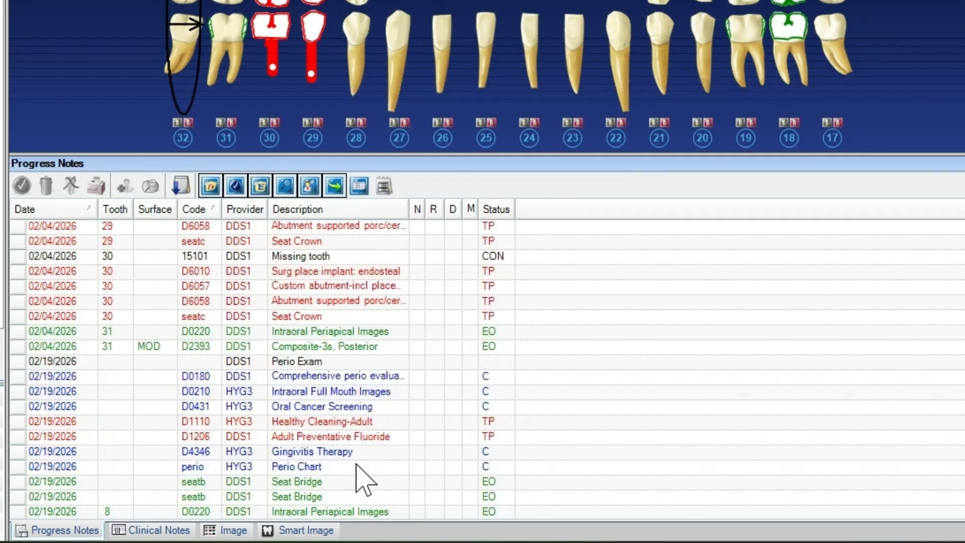
{"action": "scroll", "coordinate": [367, 447], "scroll_direction": "up", "scroll_amount": 4}
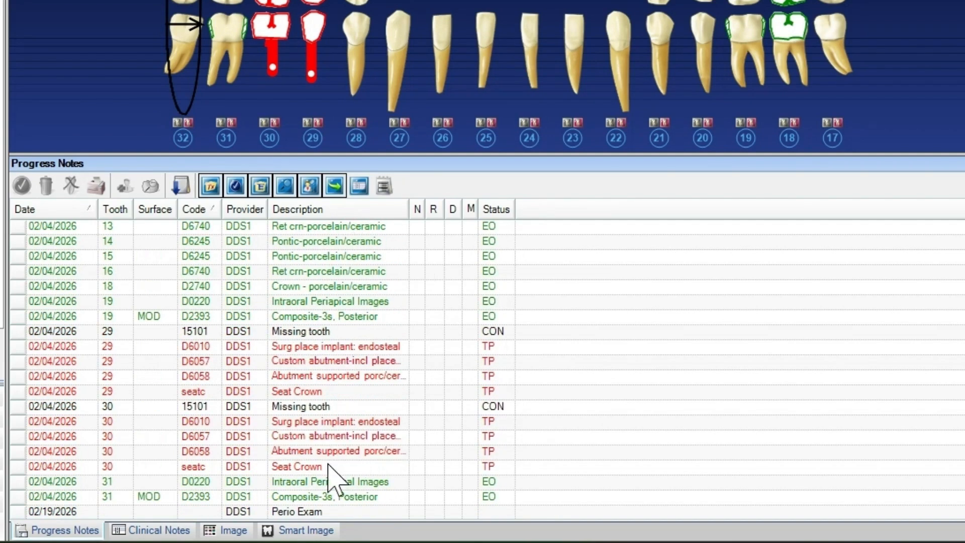
{"action": "scroll", "coordinate": [334, 416], "scroll_direction": "up", "scroll_amount": 3}
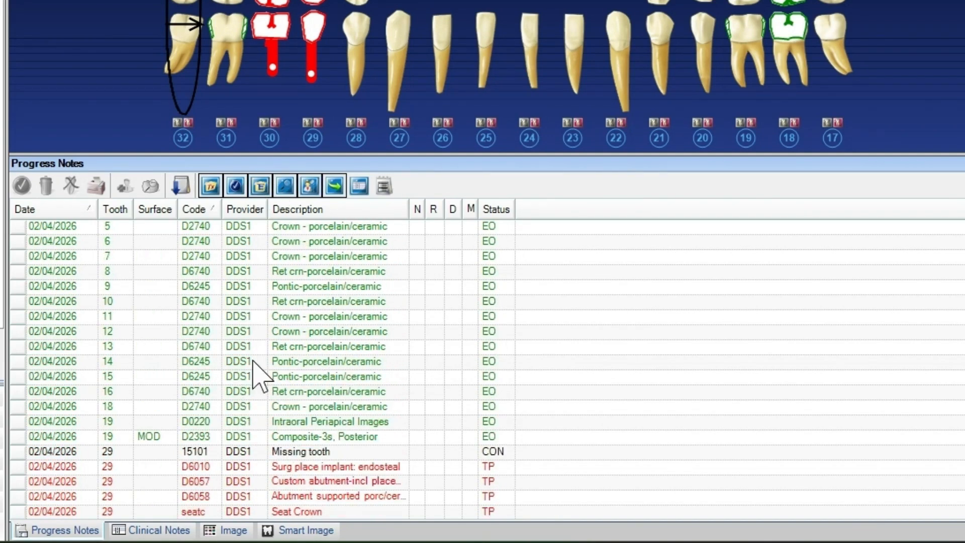
{"action": "scroll", "coordinate": [331, 402], "scroll_direction": "down", "scroll_amount": 3}
{"action": "scroll", "coordinate": [331, 402], "scroll_direction": "down", "scroll_amount": 1}
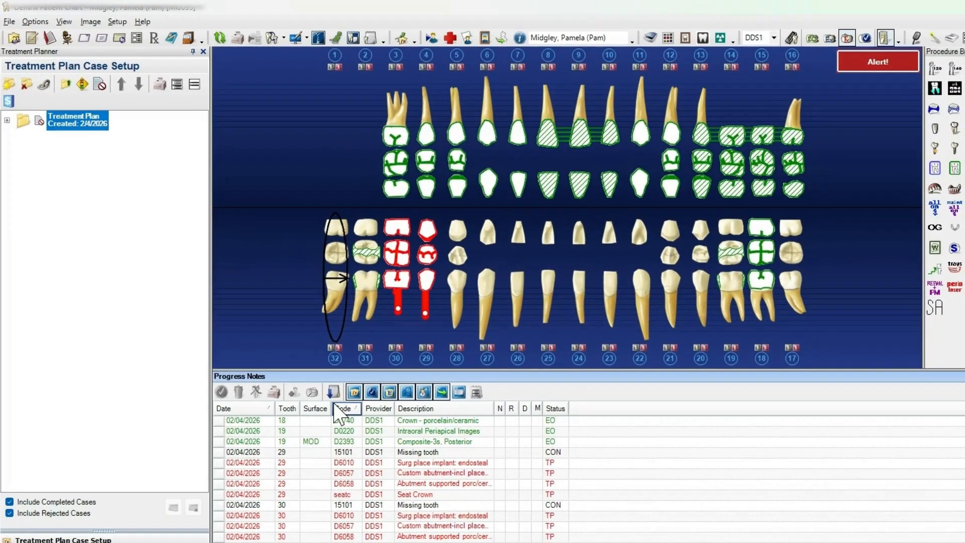
In the chart display setup, turn the use of paint colors for progress notes off and back on, and accept the settings
{"action": "left_click", "coordinate": [119, 24]}
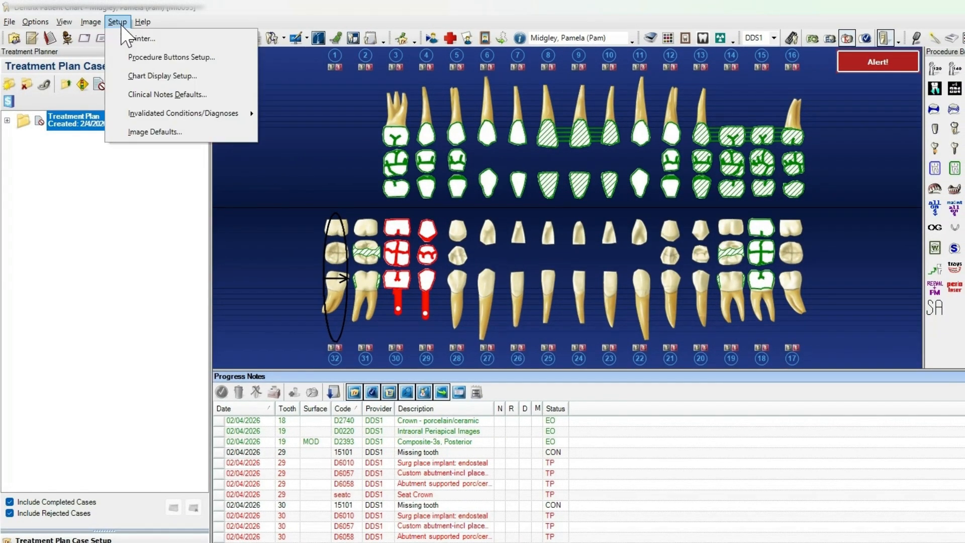
{"action": "left_click", "coordinate": [133, 77]}
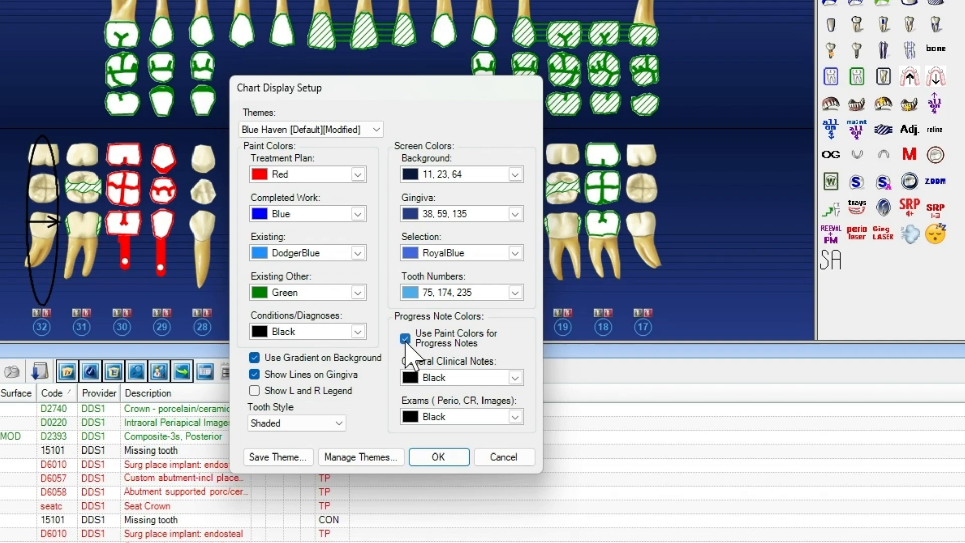
{"action": "left_click", "coordinate": [405, 342]}
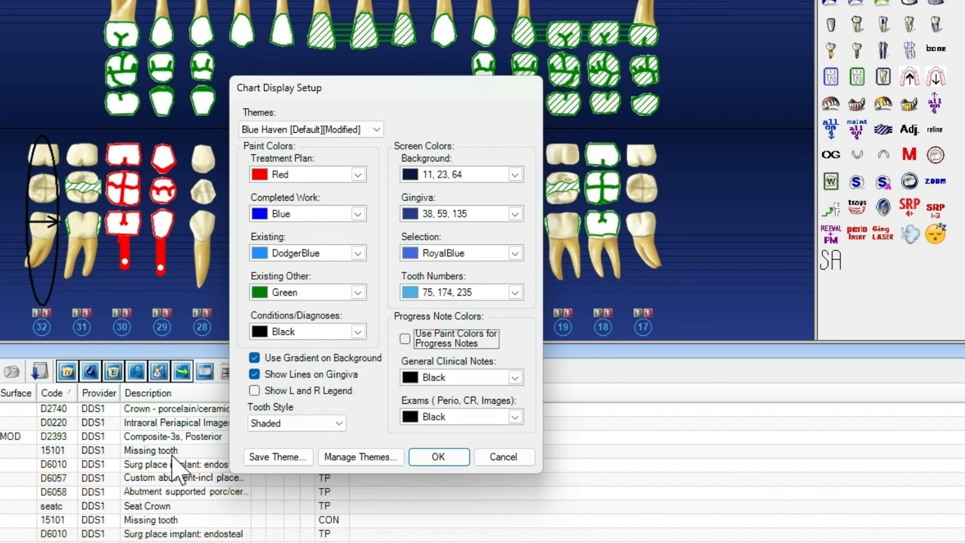
{"action": "left_click", "coordinate": [405, 339]}
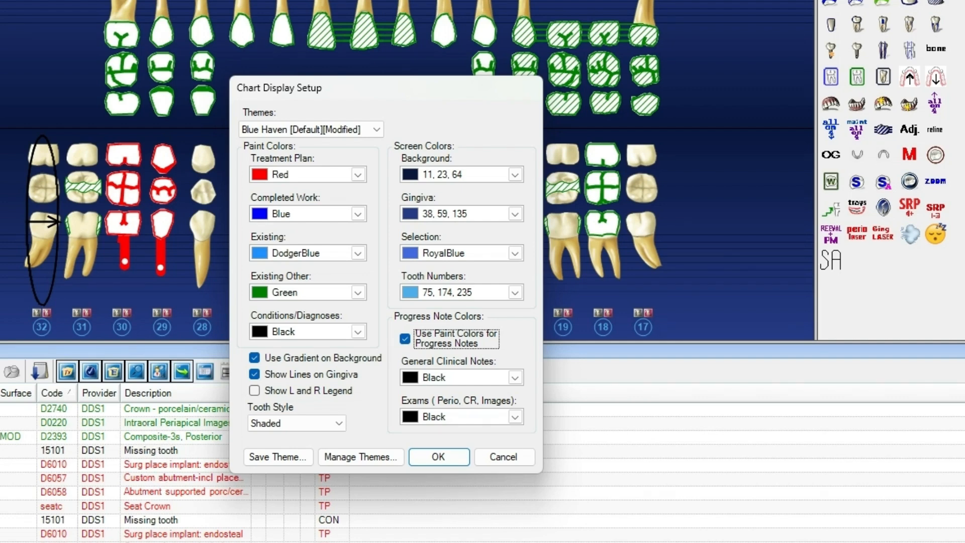
{"action": "left_click", "coordinate": [454, 454]}
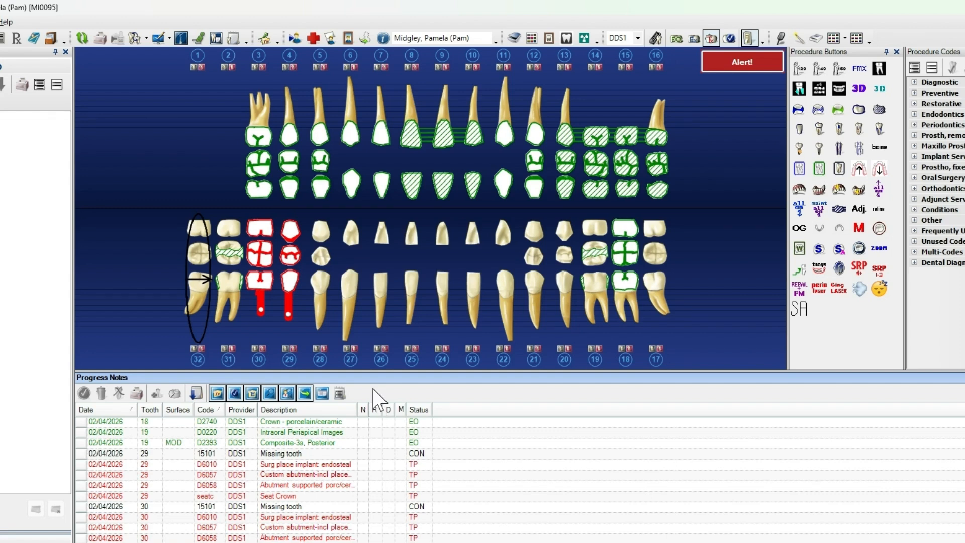
Filter the progress notes by selected teeth and view the entries for tooth 29 and tooth 5 in turn
{"action": "left_click", "coordinate": [294, 270]}
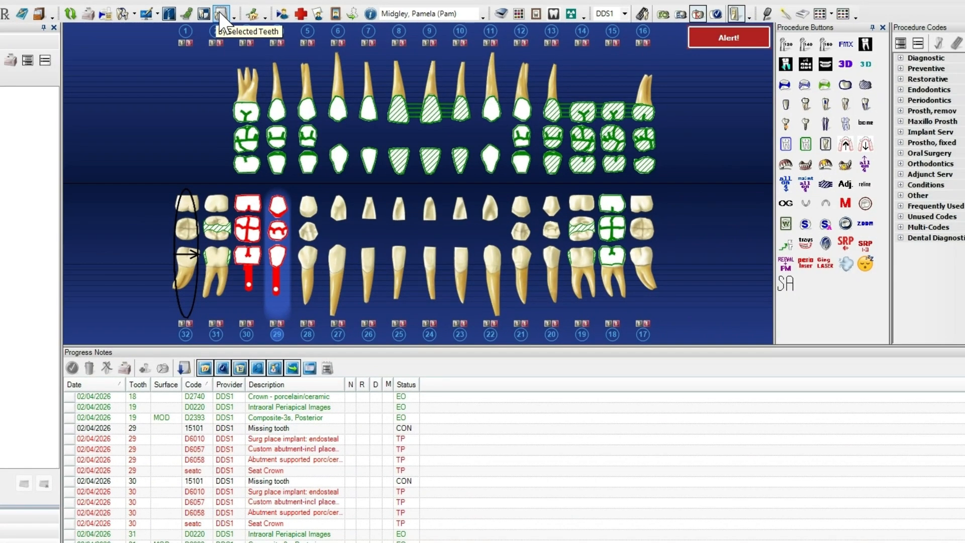
{"action": "left_click", "coordinate": [262, 49]}
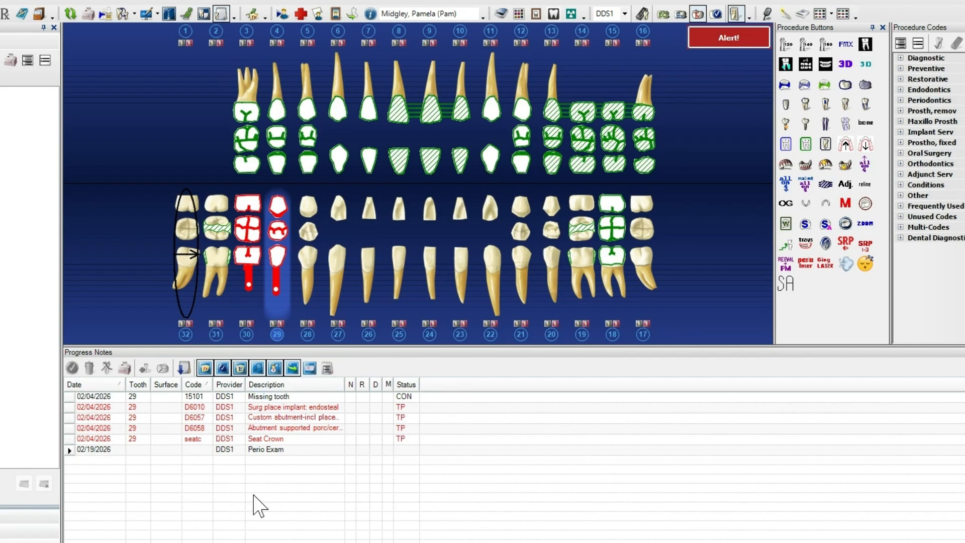
{"action": "left_click", "coordinate": [279, 265]}
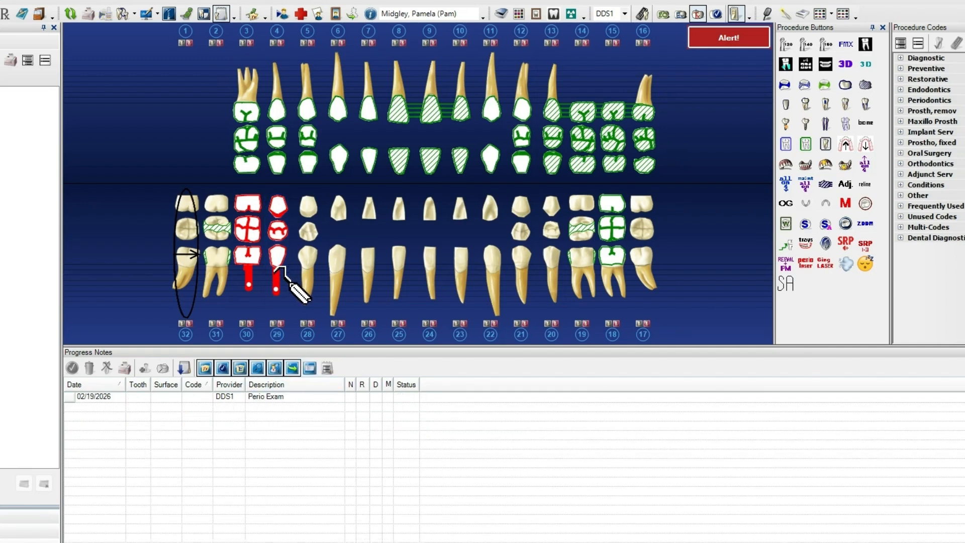
{"action": "left_click", "coordinate": [302, 108]}
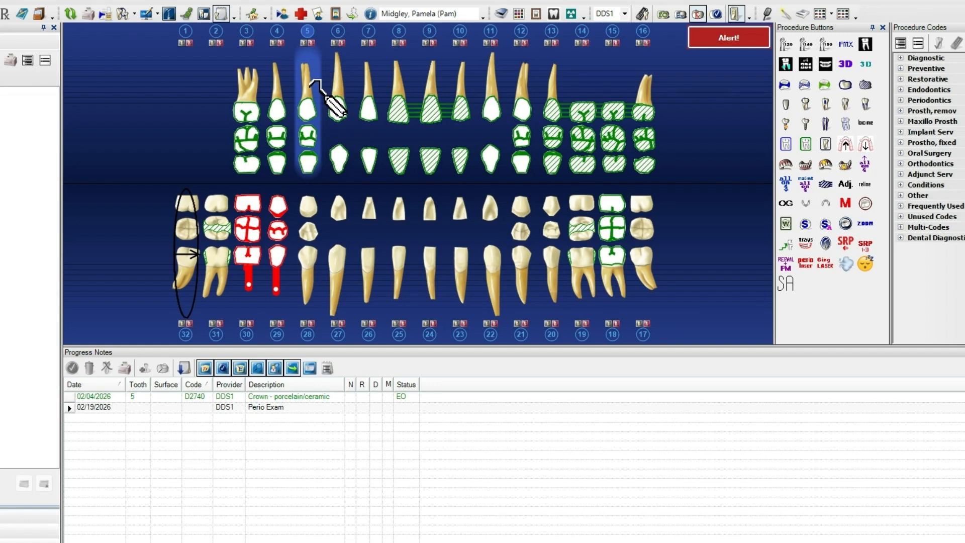
{"action": "left_click", "coordinate": [308, 101]}
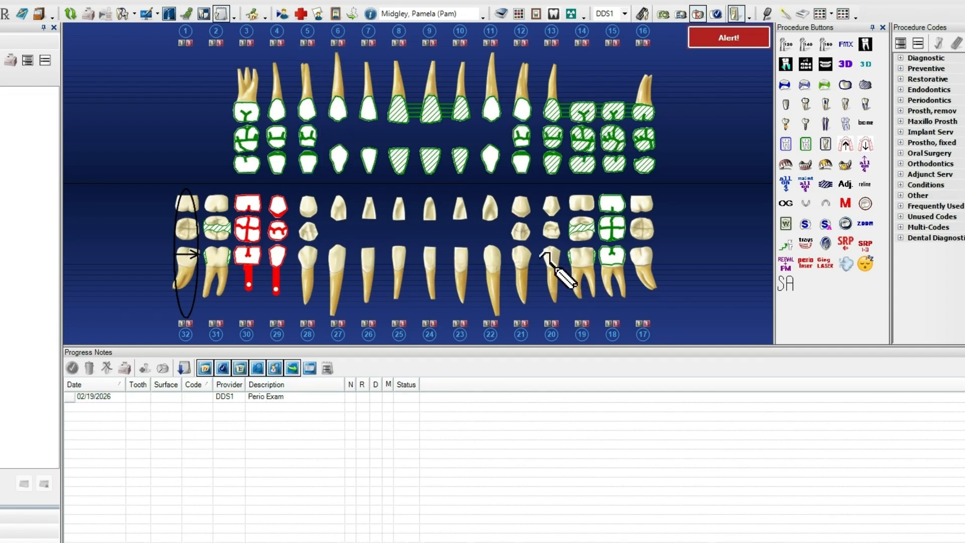
View the filtered entries for tooth 19 and tooth 18, and turn off the selected-teeth filter
{"action": "left_click", "coordinate": [567, 222]}
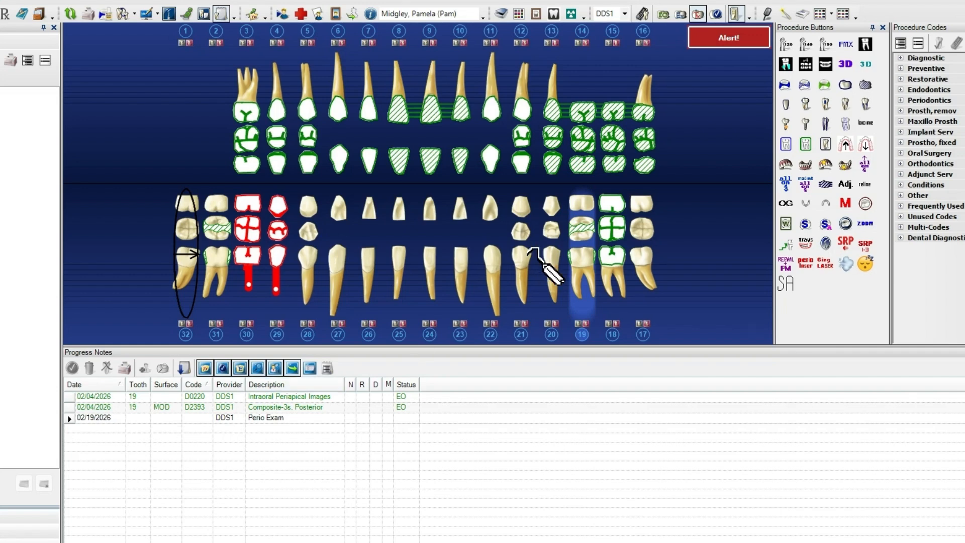
{"action": "left_click", "coordinate": [583, 237]}
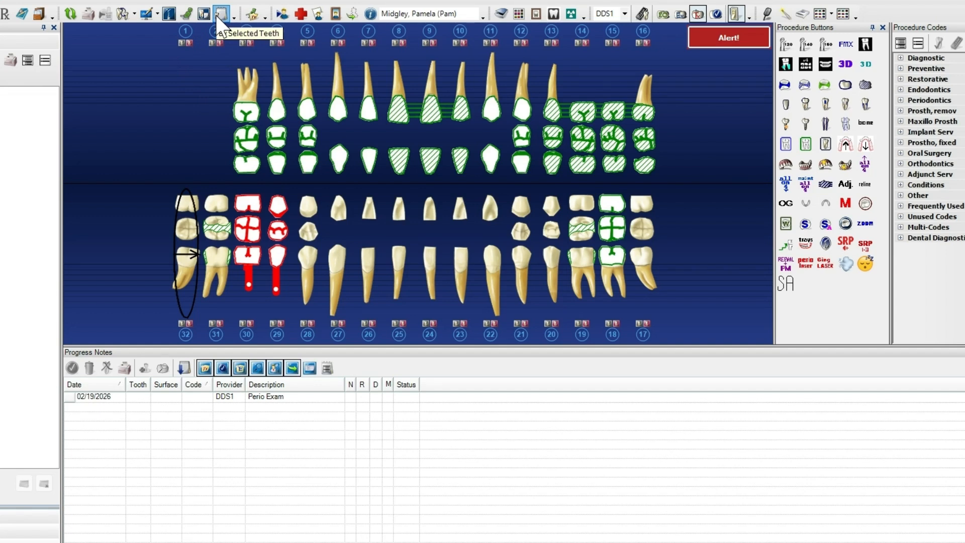
{"action": "left_click", "coordinate": [614, 256]}
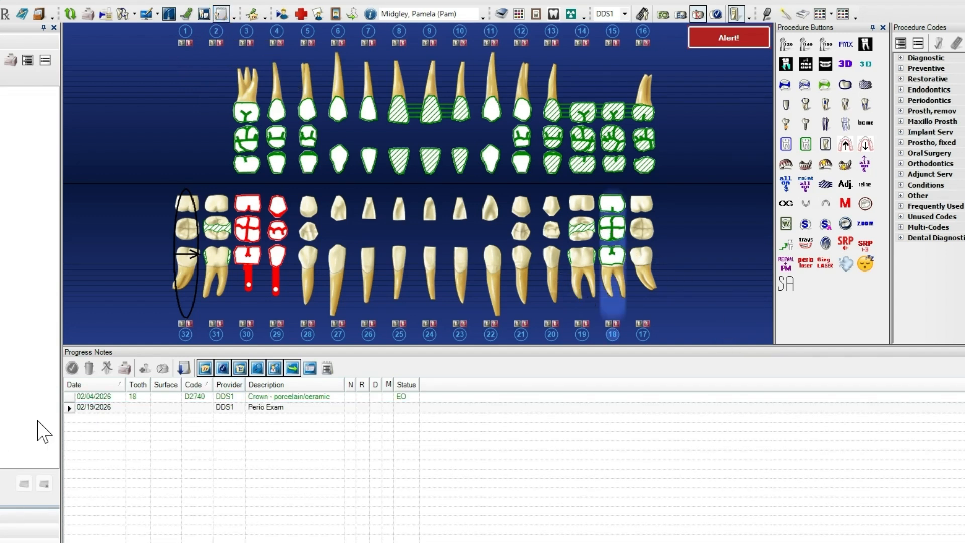
{"action": "left_click", "coordinate": [221, 14]}
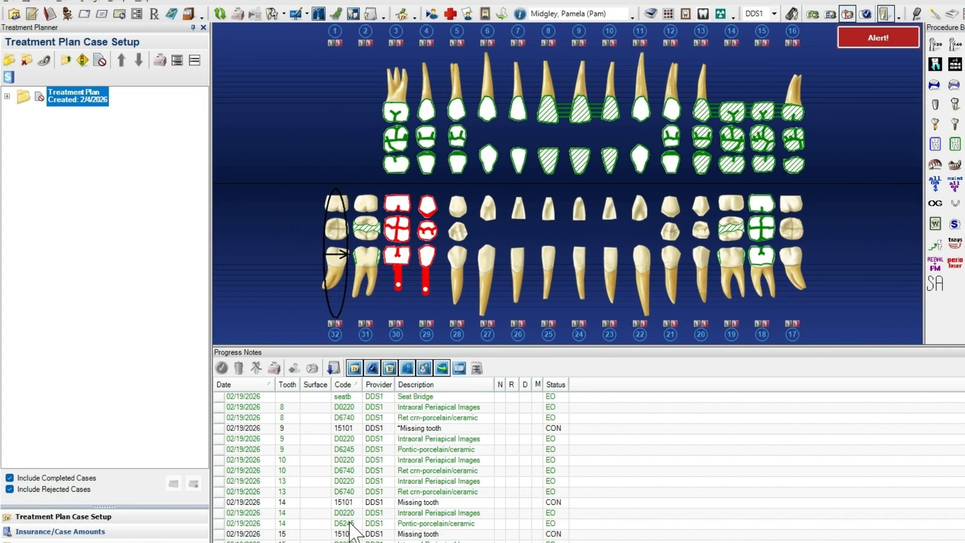
Examine the editing options of the completed comprehensive perio evaluation (D0180) and close it without changes
{"action": "scroll", "coordinate": [352, 528], "scroll_direction": "up", "scroll_amount": 4}
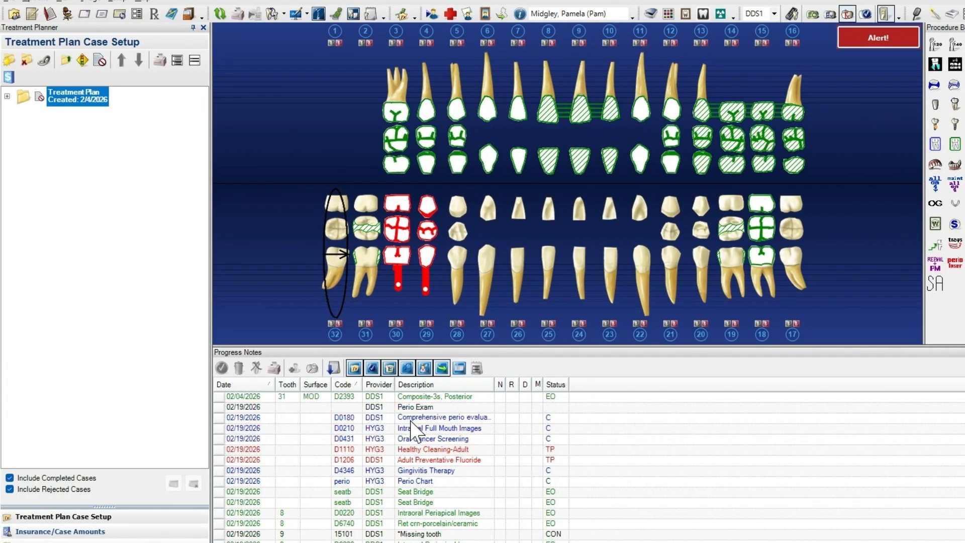
{"action": "double_click", "coordinate": [411, 420]}
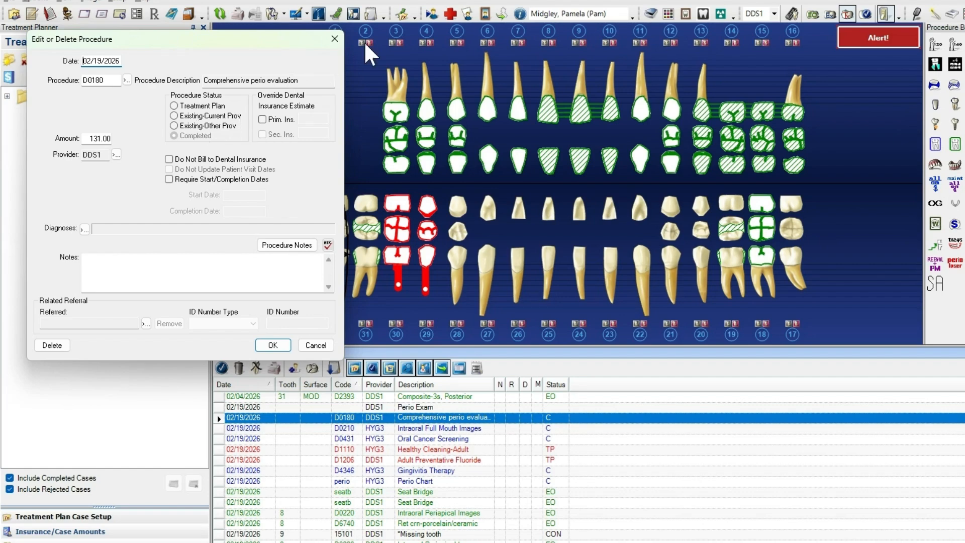
{"action": "left_click", "coordinate": [341, 42]}
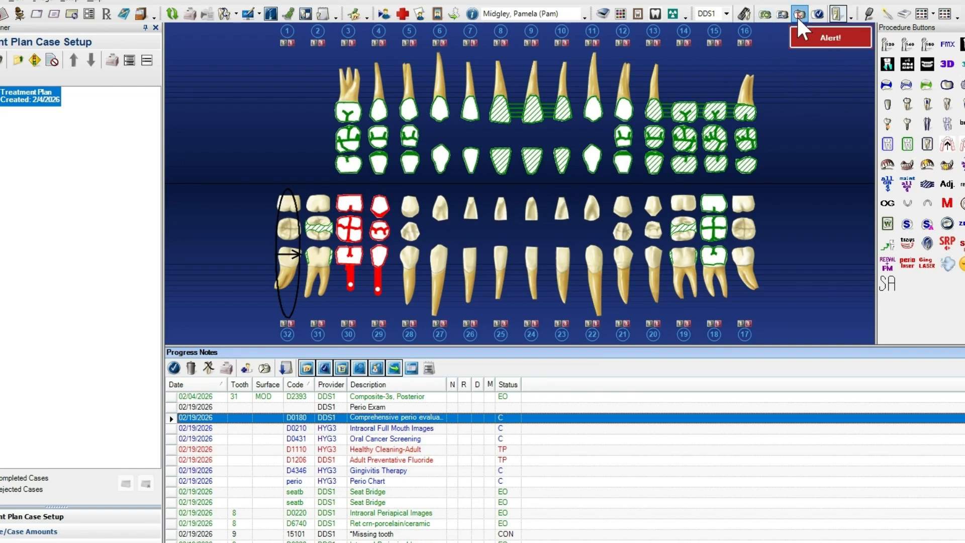
{"action": "left_click", "coordinate": [764, 14]}
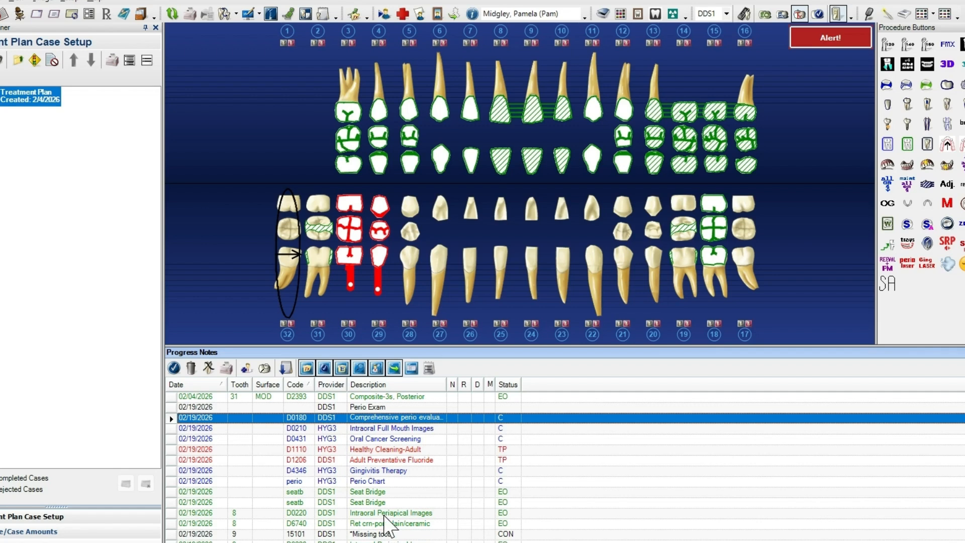
Try changing the status of the Healthy Cleaning-Adult procedure (D1110) to Existing-Current Prov and to Existing-Other Prov
{"action": "double_click", "coordinate": [371, 449]}
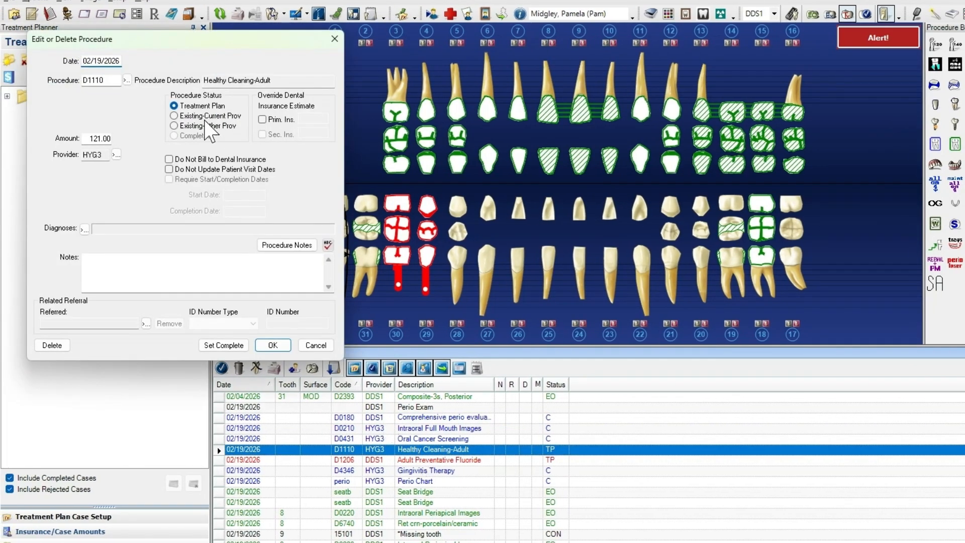
{"action": "left_click", "coordinate": [191, 116]}
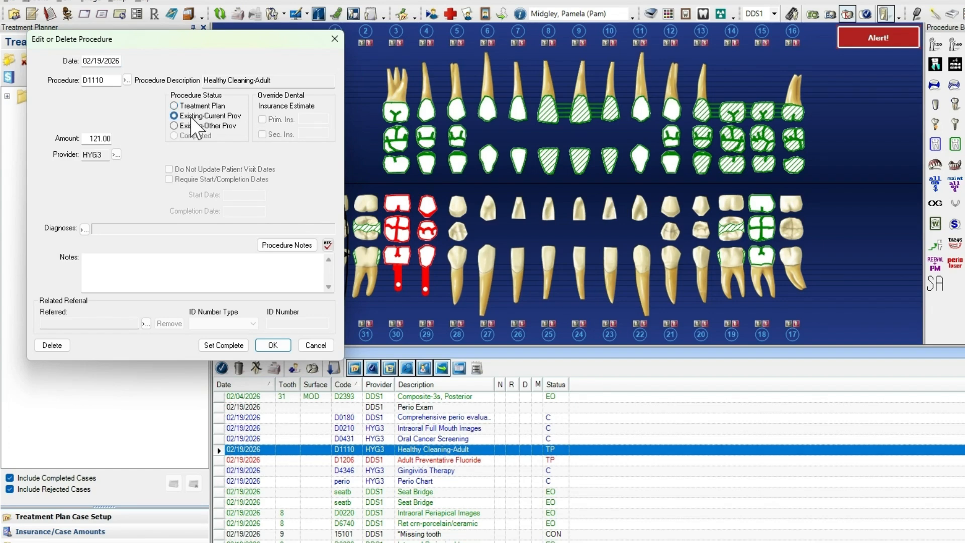
{"action": "left_click", "coordinate": [192, 126]}
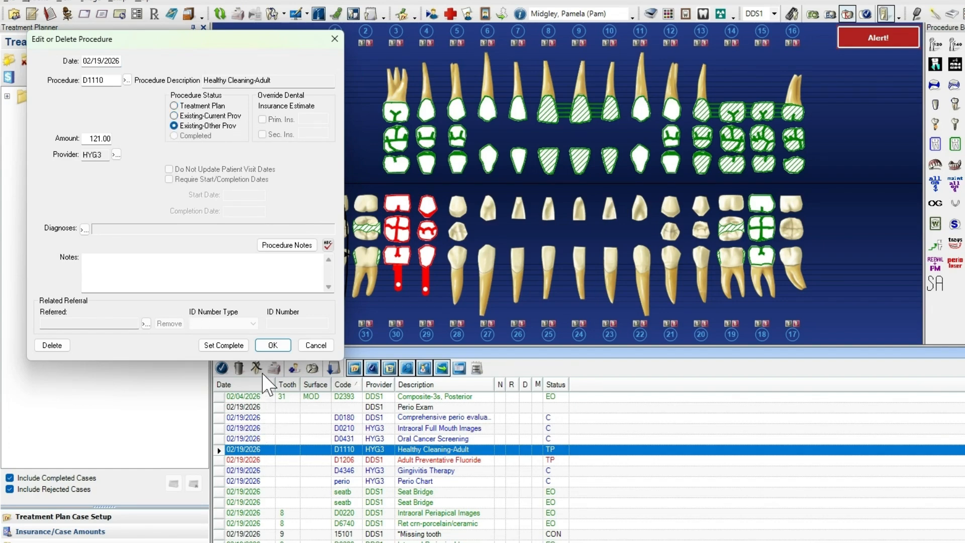
{"action": "left_click", "coordinate": [272, 346]}
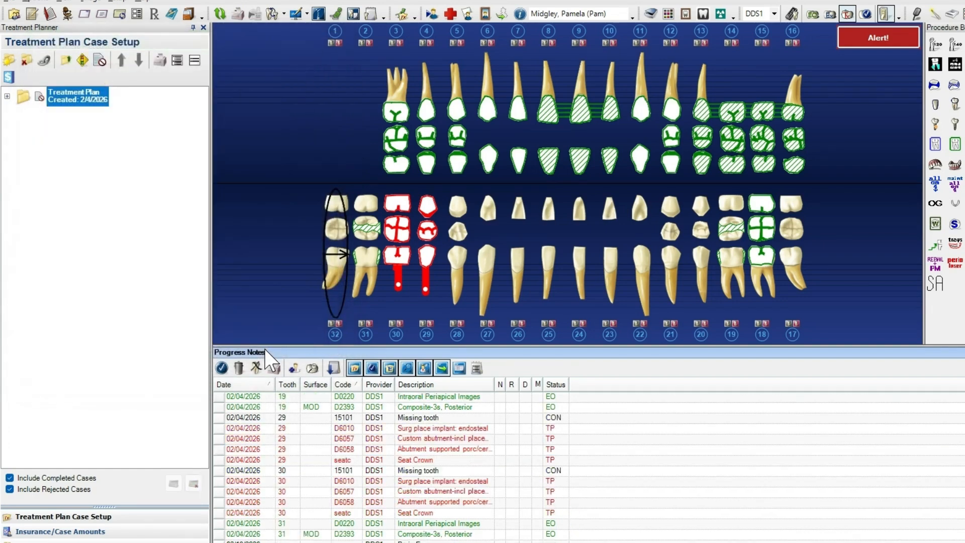
Look at the patient's clinical notes and return to the progress notes
{"action": "left_click", "coordinate": [497, 480]}
{"action": "scroll", "coordinate": [492, 503], "scroll_direction": "down", "scroll_amount": 1}
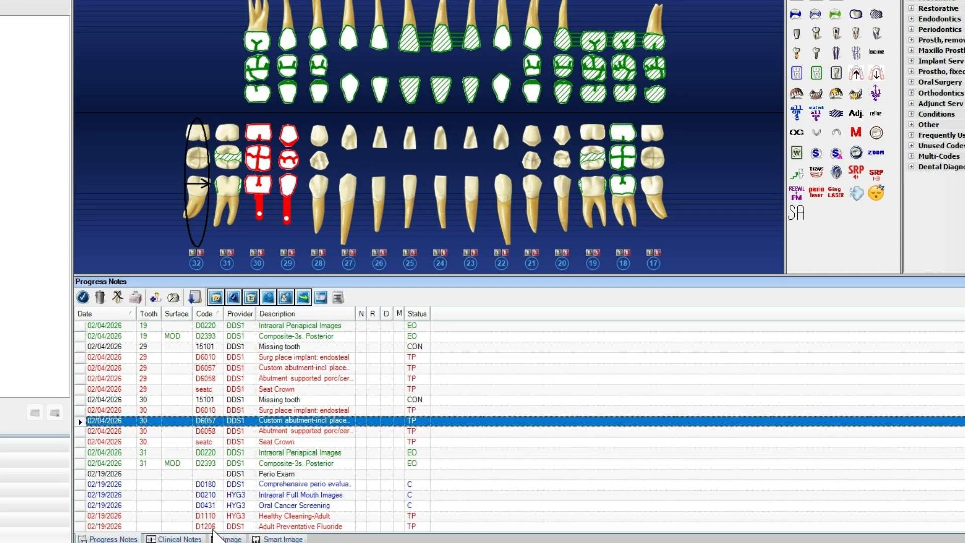
{"action": "left_click", "coordinate": [176, 539]}
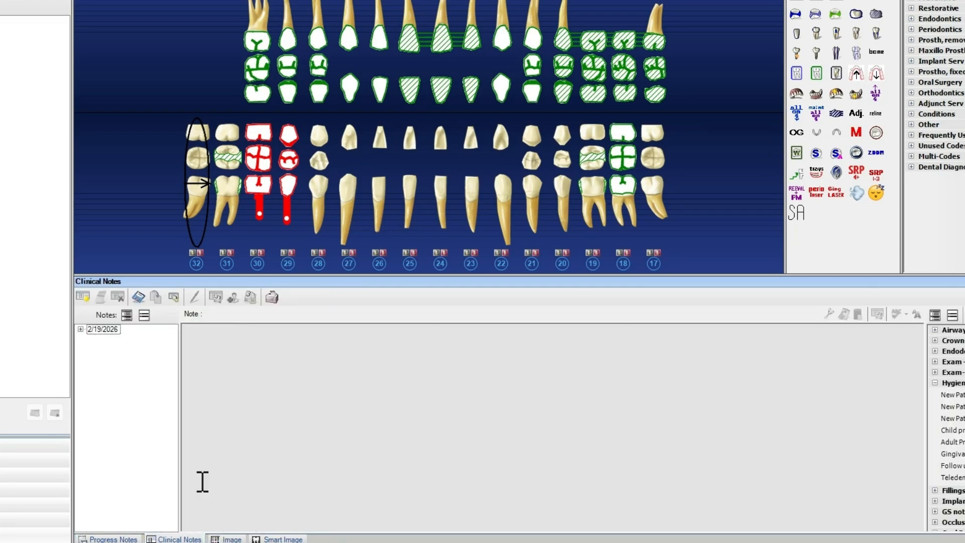
{"action": "left_click", "coordinate": [135, 538]}
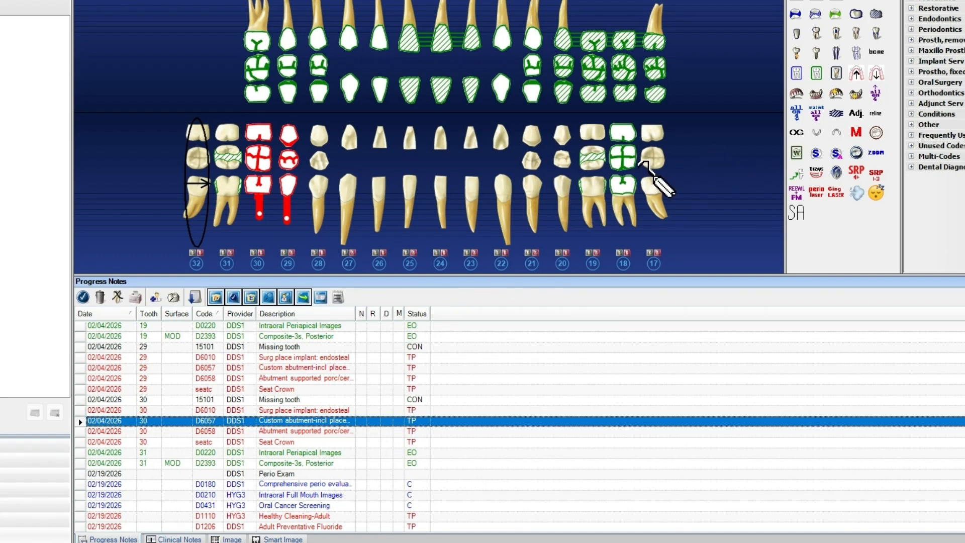
Chart a Watch Tooth condition on tooth 17
{"action": "left_click", "coordinate": [654, 171]}
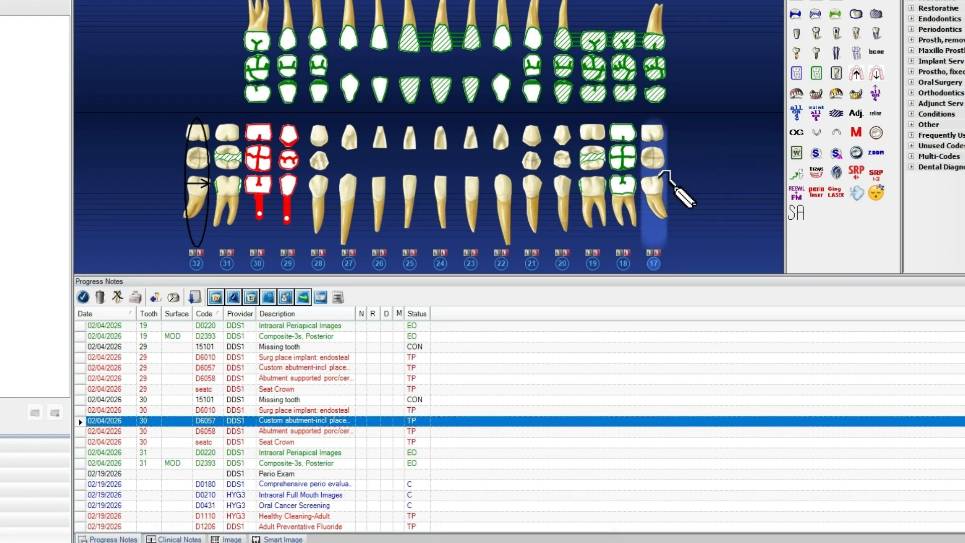
{"action": "left_click", "coordinate": [796, 154]}
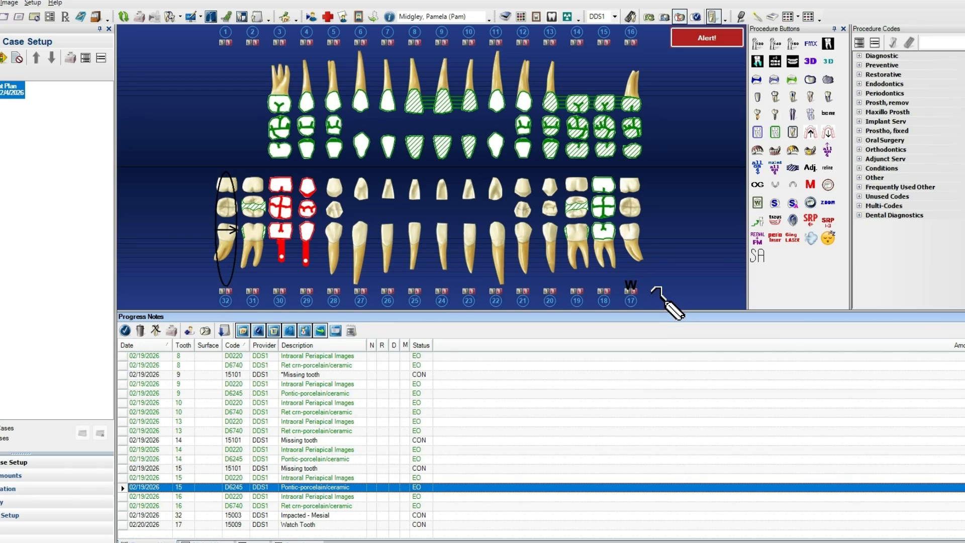
Filter the progress notes to tooth 17 and add the note "OB" to its Watch Tooth condition
{"action": "left_click", "coordinate": [641, 221]}
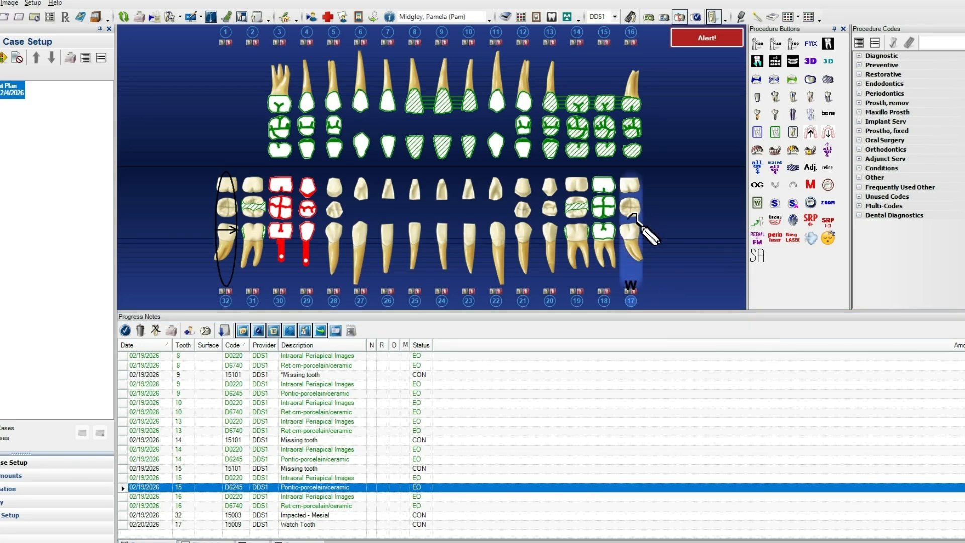
{"action": "left_click", "coordinate": [256, 16]}
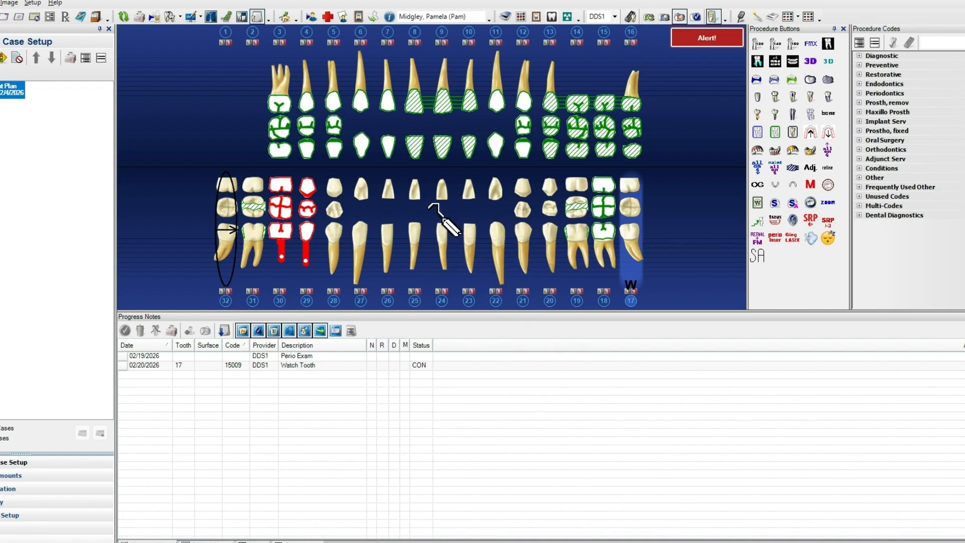
{"action": "left_click", "coordinate": [218, 366]}
{"action": "double_click", "coordinate": [217, 366]}
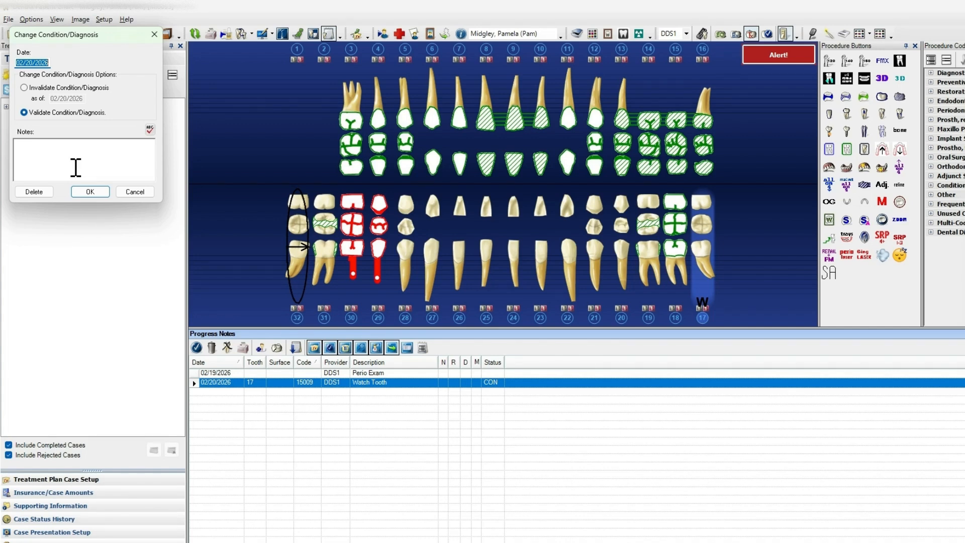
{"action": "left_click", "coordinate": [76, 167]}
{"action": "type", "text": "OB"}
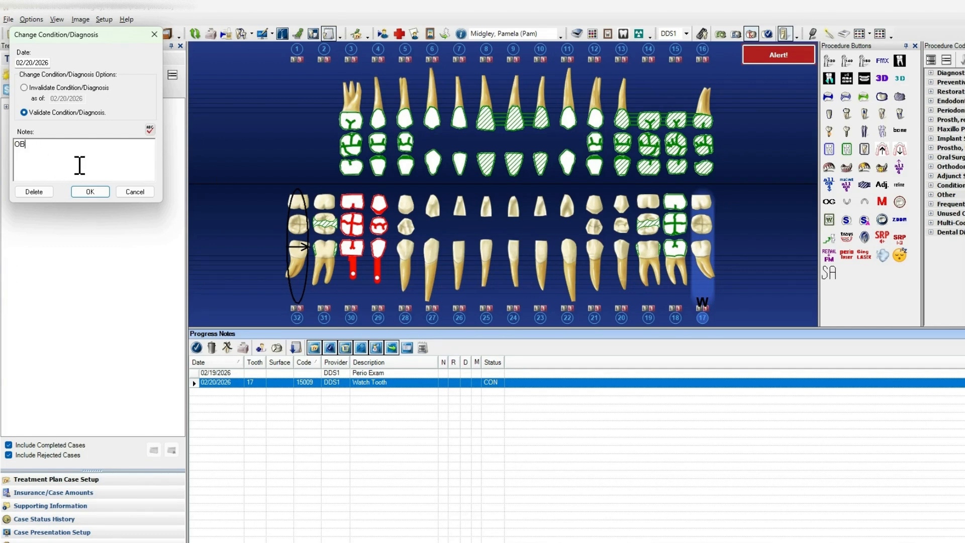
{"action": "left_click", "coordinate": [94, 192]}
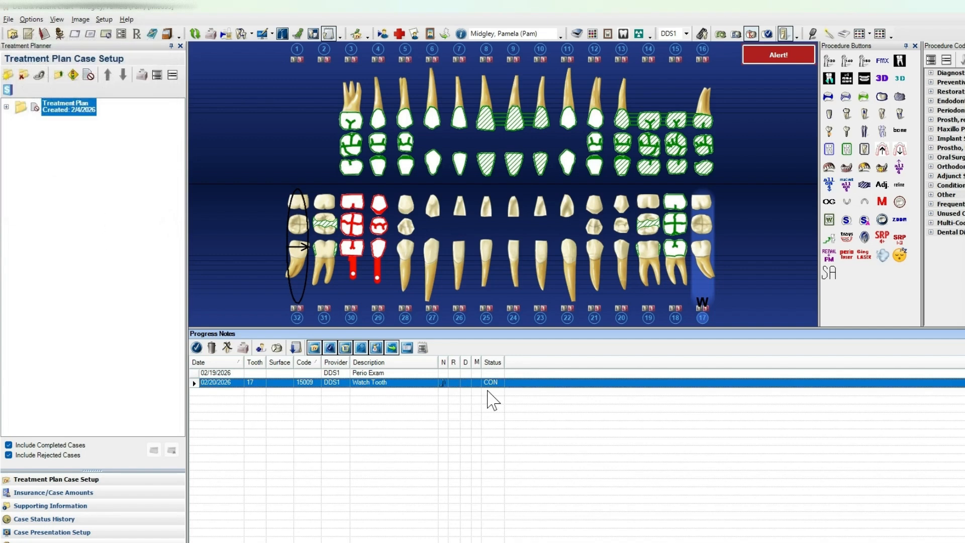
Look at the note text displayed beneath the progress notes entries, then hide it again
{"action": "left_click", "coordinate": [417, 373]}
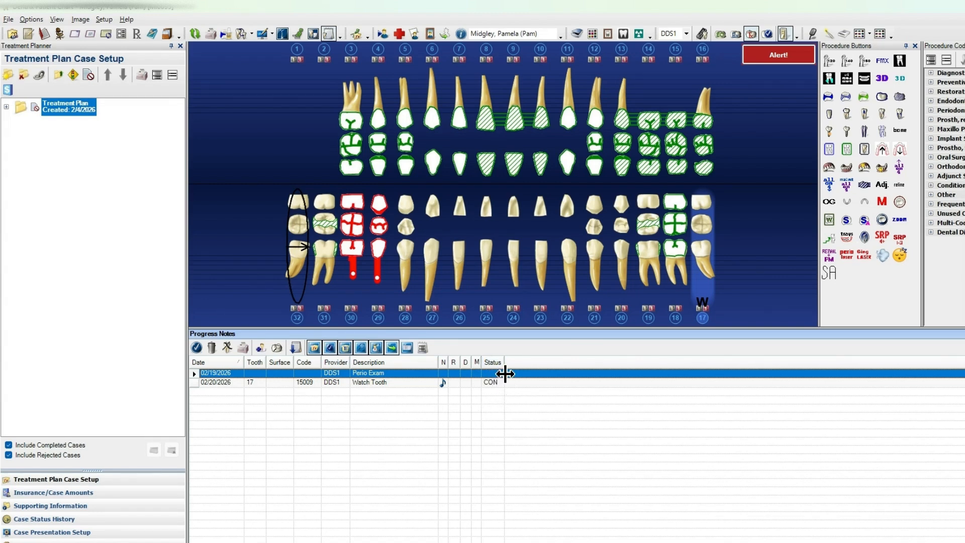
{"action": "left_click", "coordinate": [422, 348]}
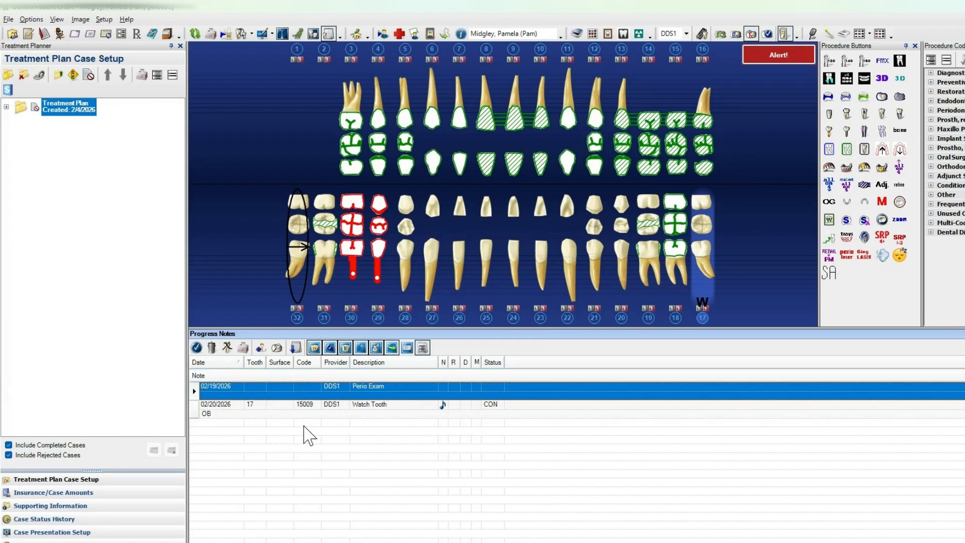
{"action": "left_click", "coordinate": [422, 348]}
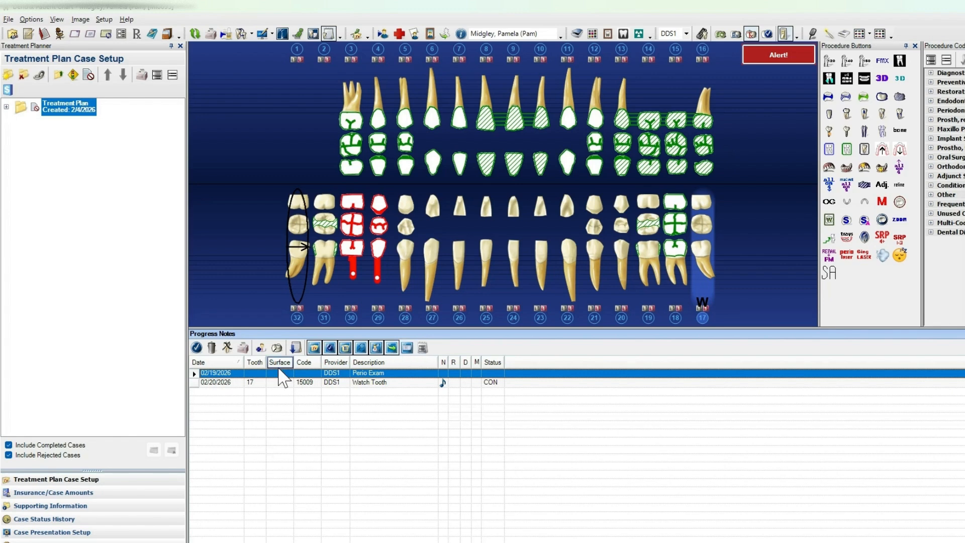
Review the note in the Watch Tooth condition's edit window, close it without changes, and display note text under the progress notes entries
{"action": "double_click", "coordinate": [356, 383]}
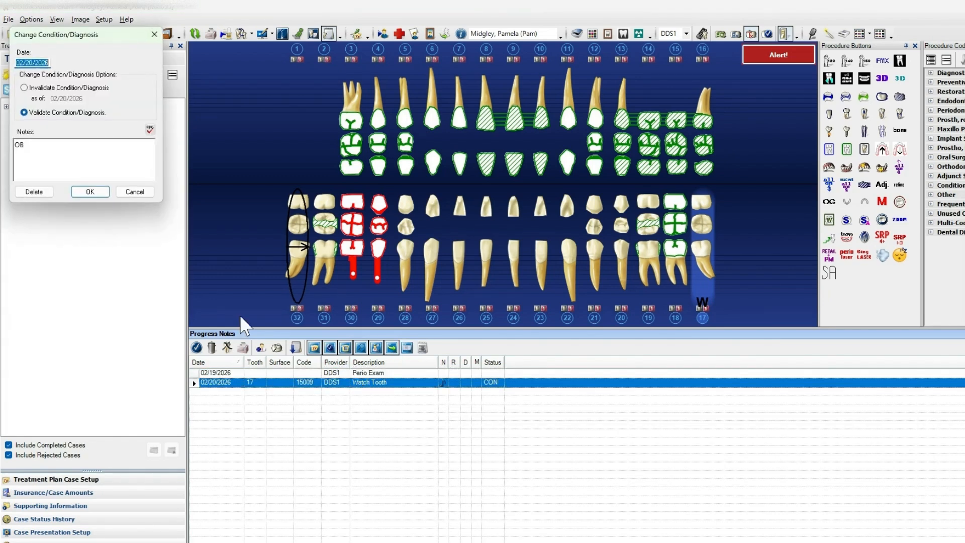
{"action": "left_click", "coordinate": [135, 192]}
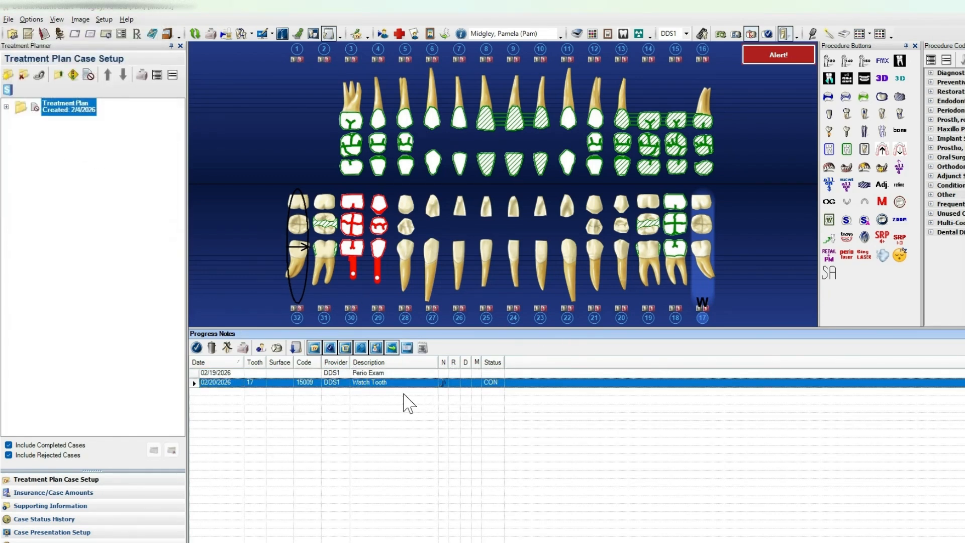
{"action": "left_click", "coordinate": [422, 348]}
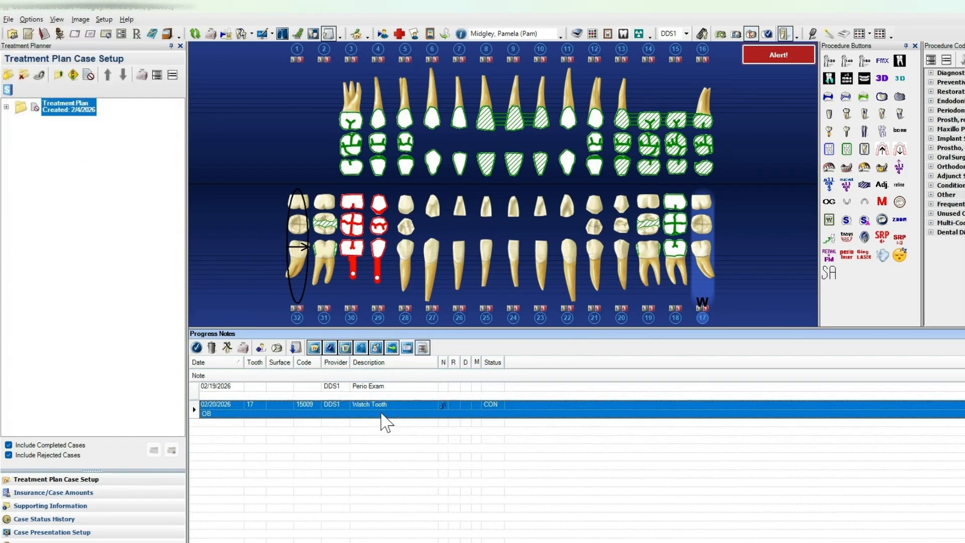